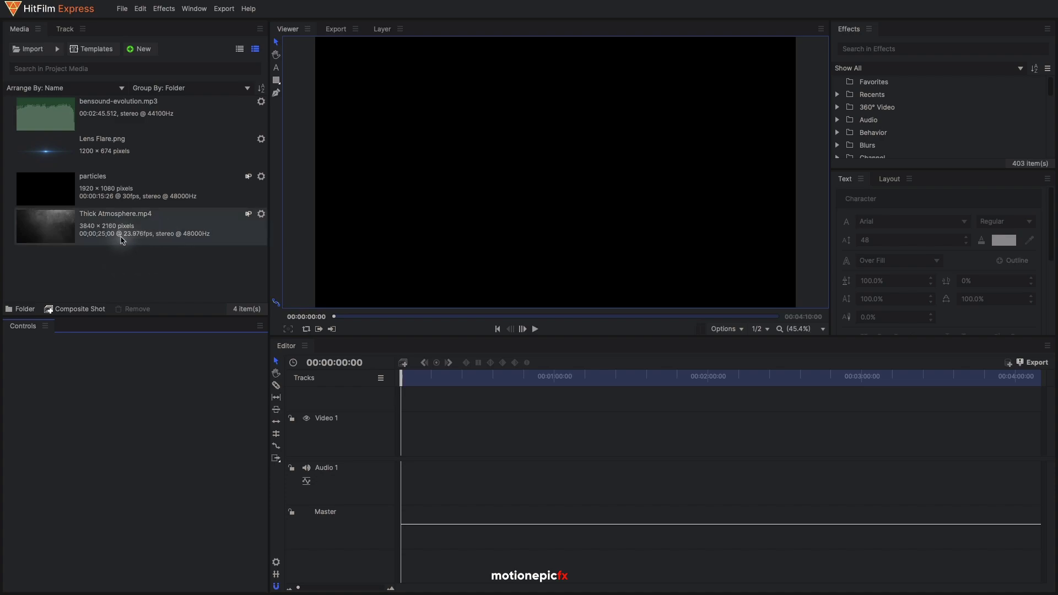
Create a 1080p 30 fps composite shot named scene-01 lasting 00:00:04:00
{"action": "left_click", "coordinate": [141, 49]}
{"action": "left_click", "coordinate": [154, 63]}
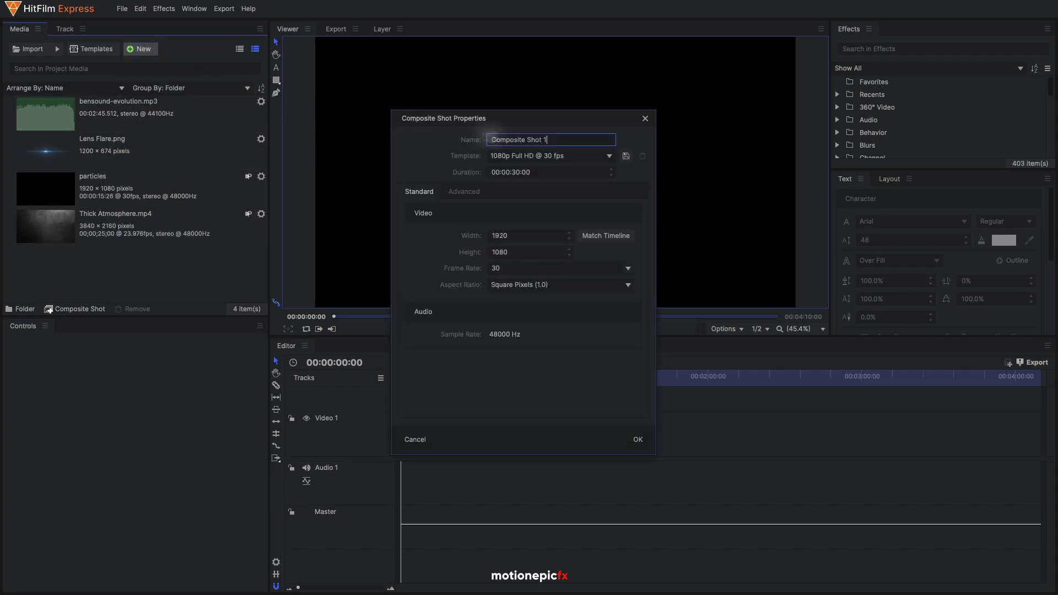
{"action": "key", "text": "super+a"}
{"action": "type", "text": "s"}
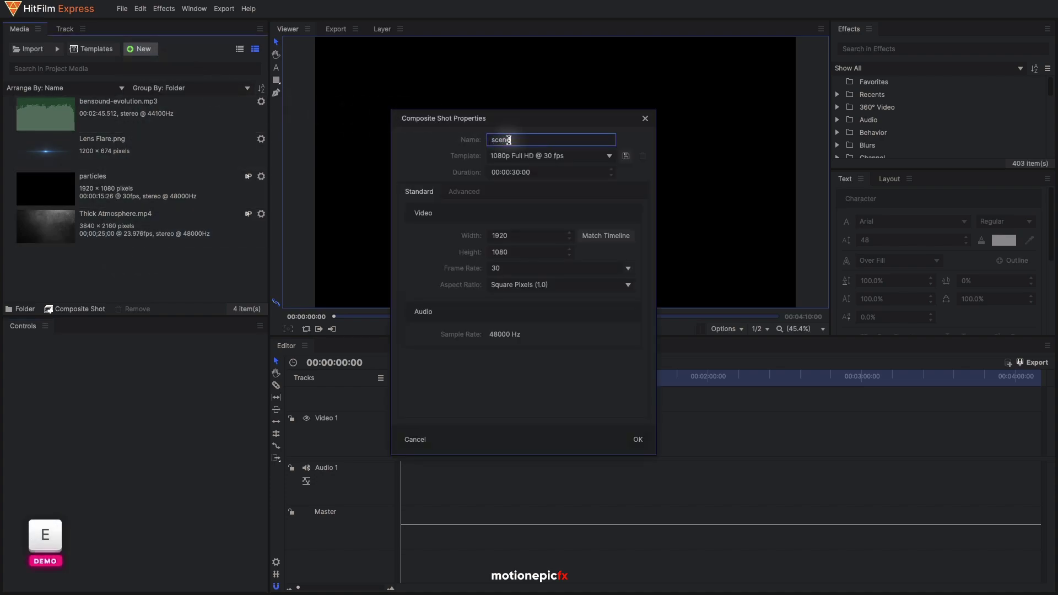
{"action": "type", "text": "cene-01"}
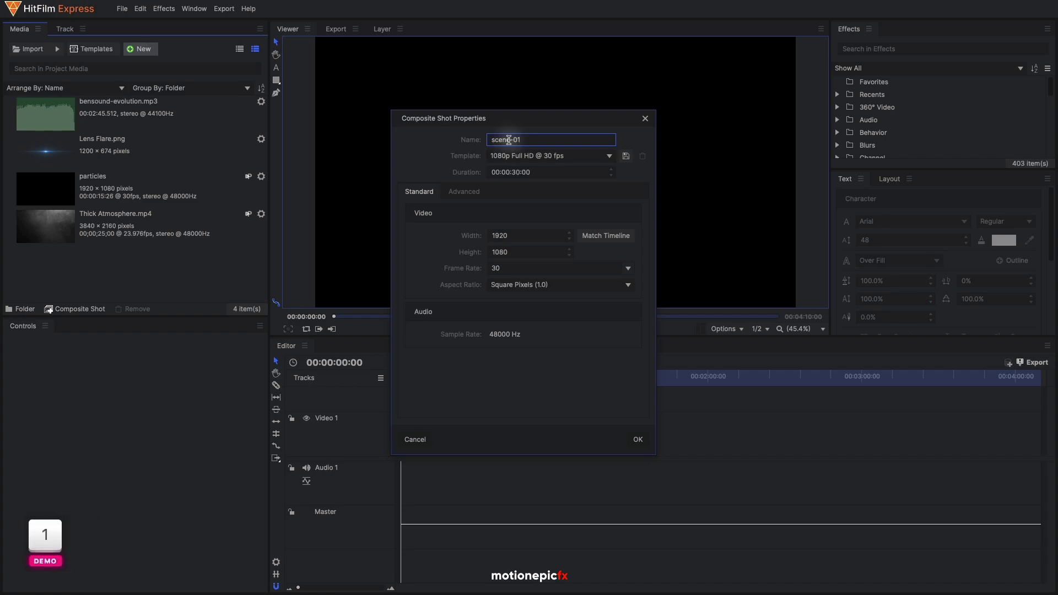
{"action": "double_click", "coordinate": [515, 172]}
{"action": "type", "text": "0"}
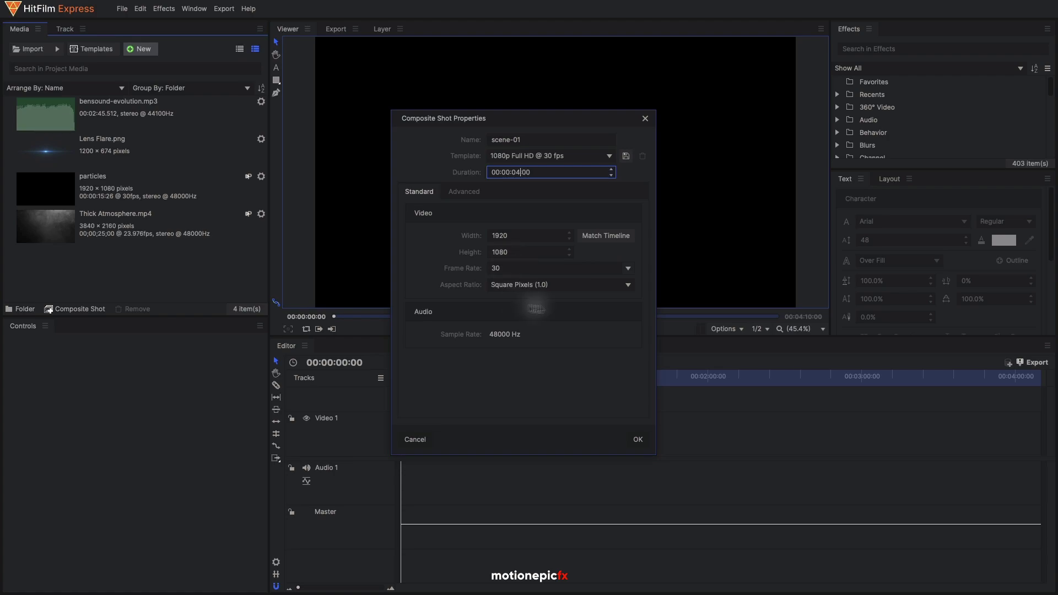
{"action": "left_click", "coordinate": [638, 439]}
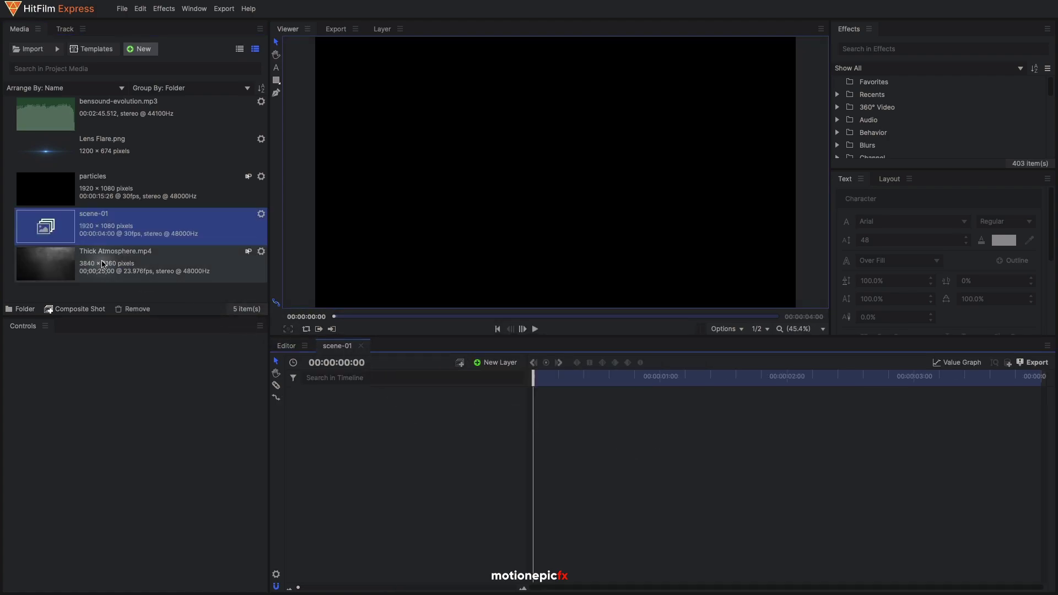
Add Thick Atmosphere.mp4 to the scene-01 timeline and fit it to the frame
{"action": "left_click_drag", "start_coordinate": [102, 265], "coordinate": [367, 394]}
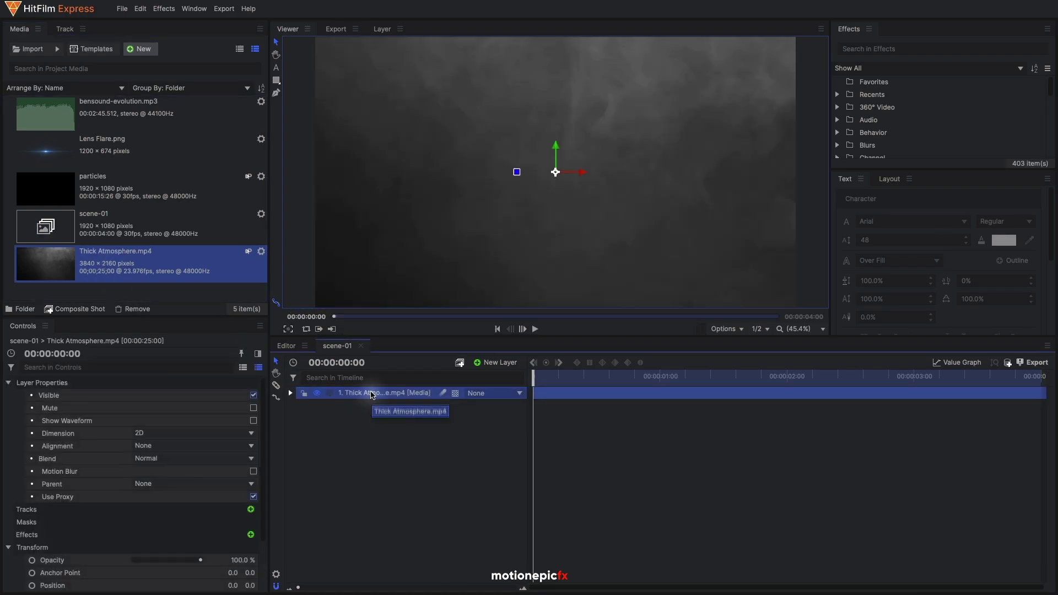
{"action": "right_click", "coordinate": [372, 394]}
{"action": "mouse_move", "coordinate": [451, 127]}
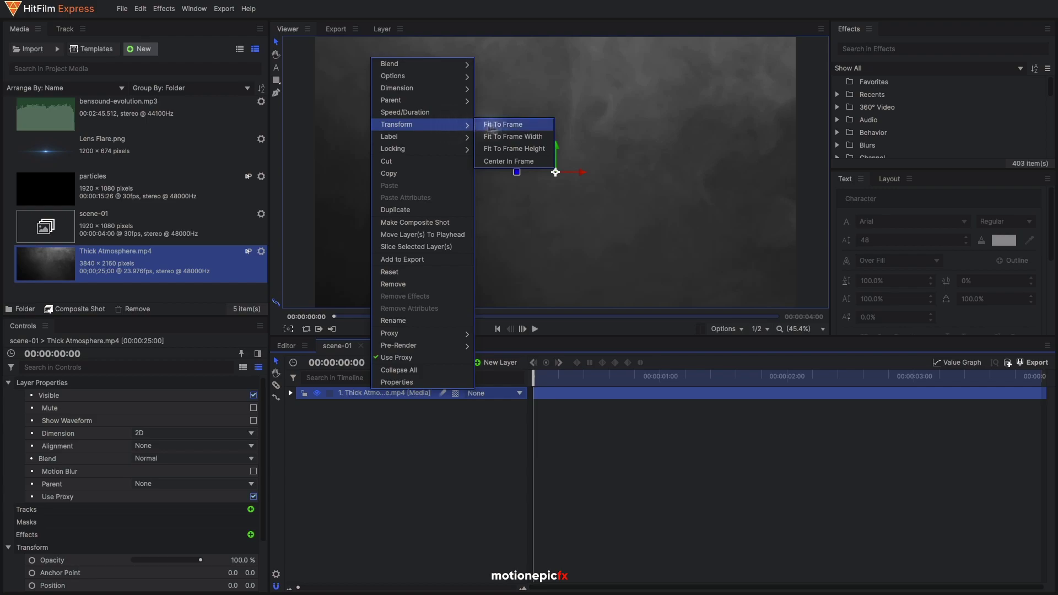
{"action": "left_click", "coordinate": [506, 128]}
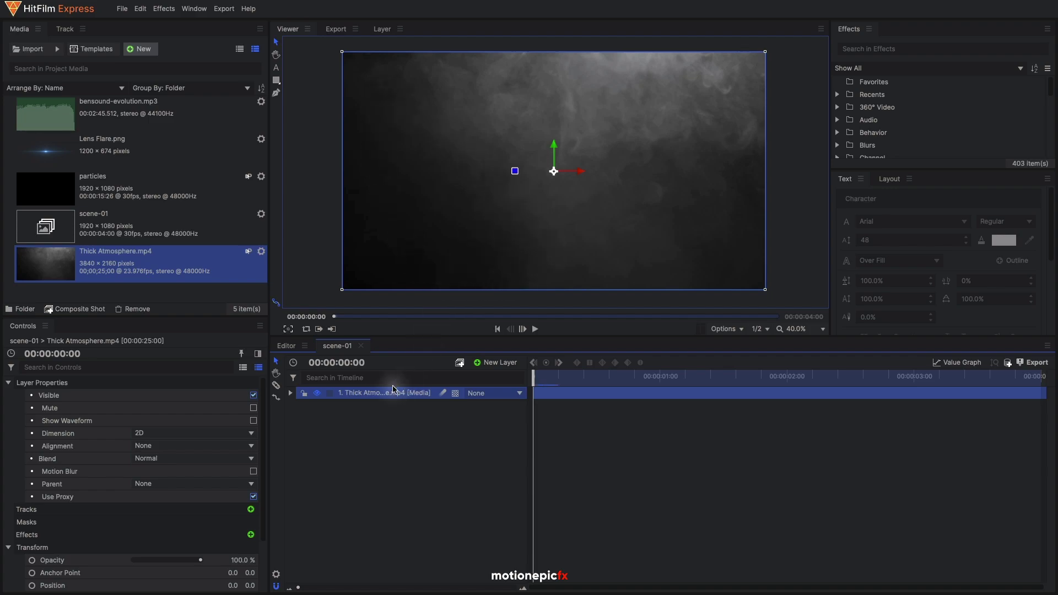
Layer the particles clip above the atmosphere and set its blend mode to Screen
{"action": "left_click", "coordinate": [101, 195]}
{"action": "left_click_drag", "start_coordinate": [94, 191], "coordinate": [377, 397]}
{"action": "right_click", "coordinate": [377, 397]}
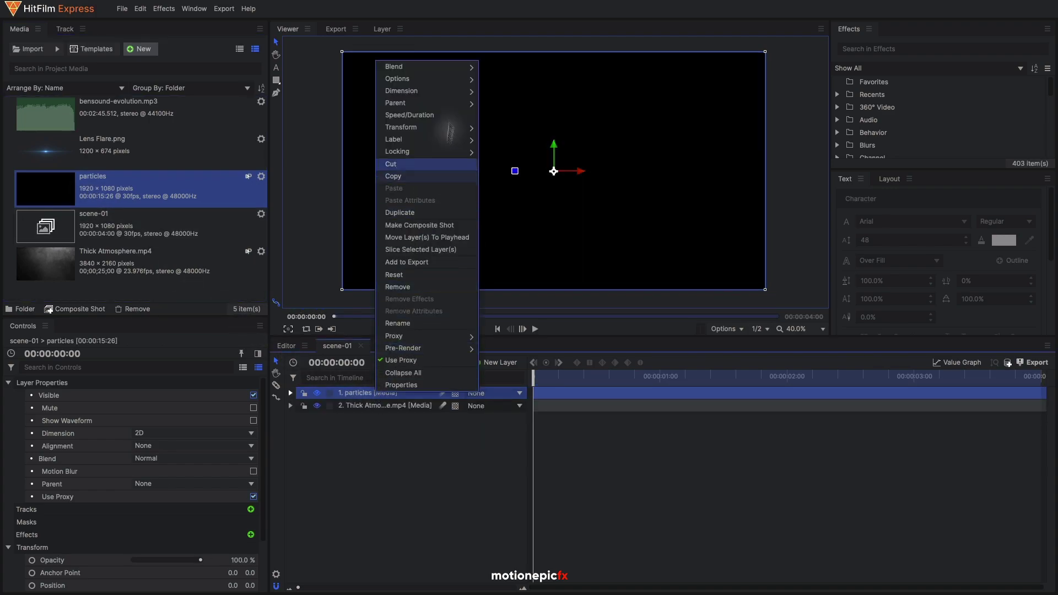
{"action": "mouse_move", "coordinate": [451, 77]}
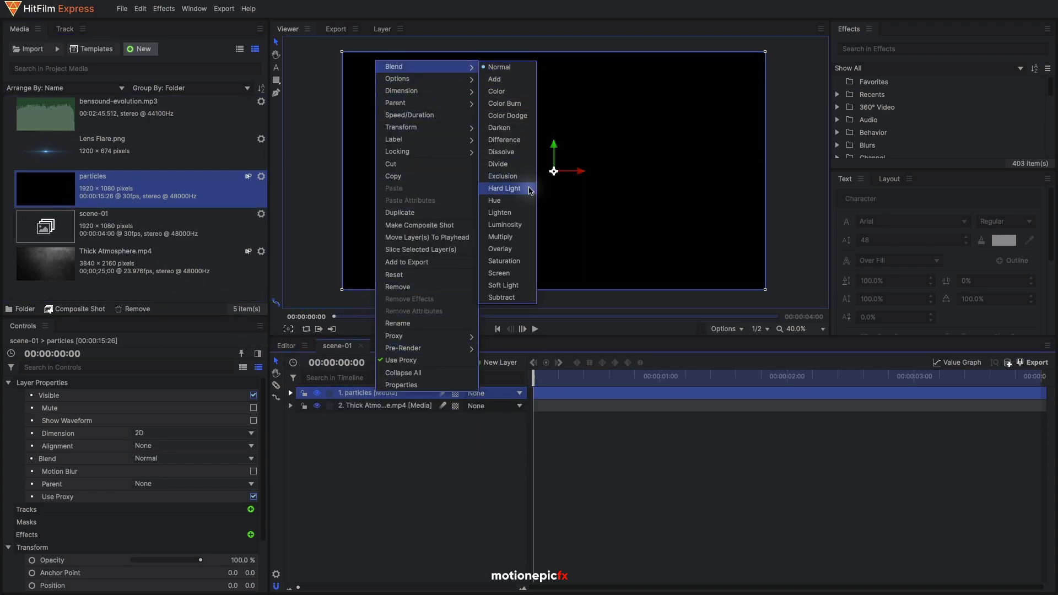
{"action": "left_click", "coordinate": [502, 274]}
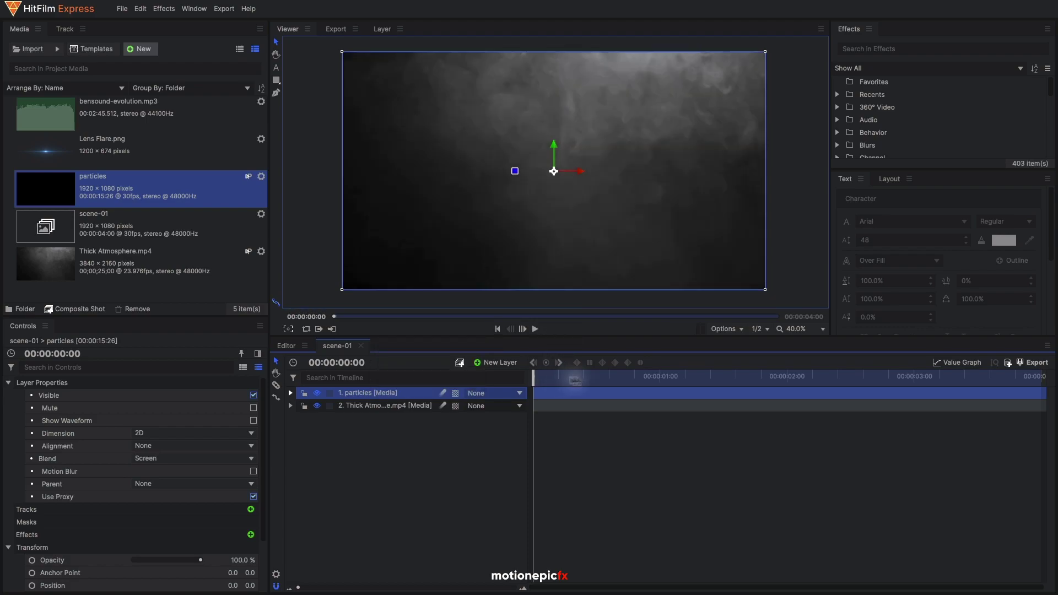
{"action": "left_click_drag", "start_coordinate": [579, 378], "coordinate": [408, 451]}
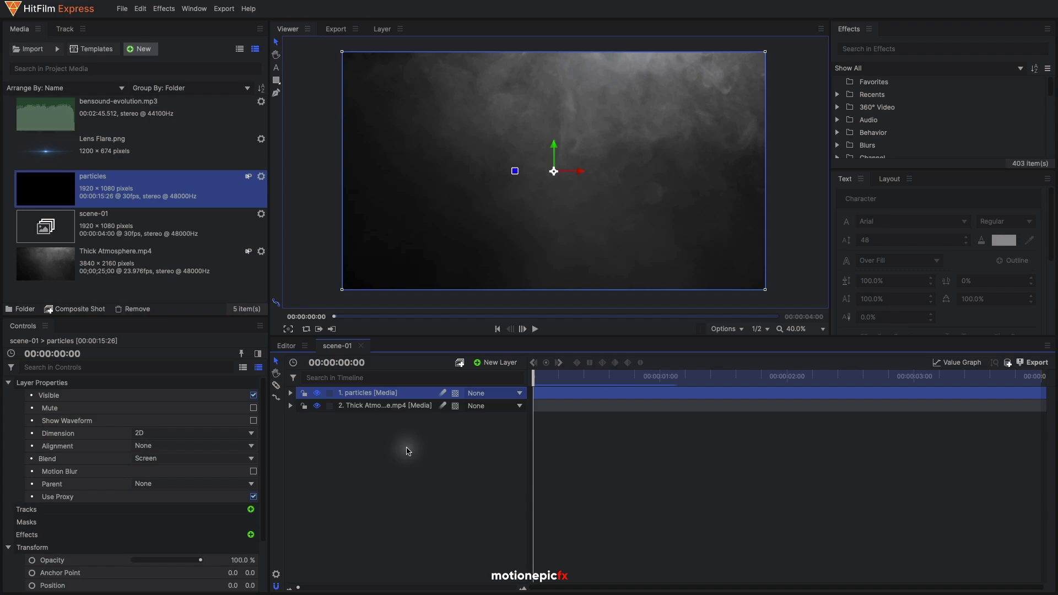
Add a new text layer reading MAIN TITLE
{"action": "left_click", "coordinate": [494, 363]}
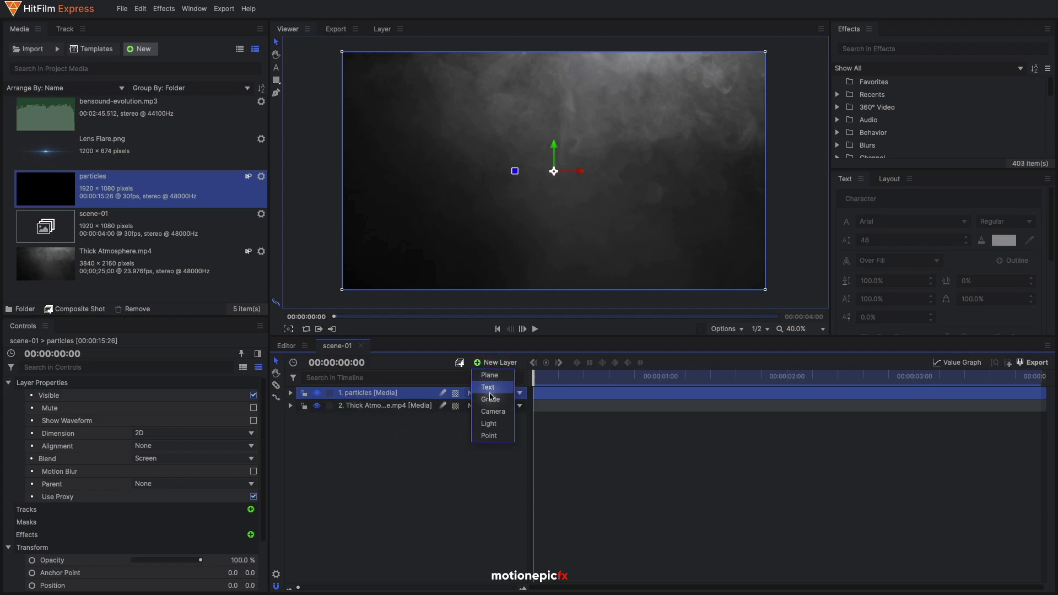
{"action": "left_click", "coordinate": [489, 387]}
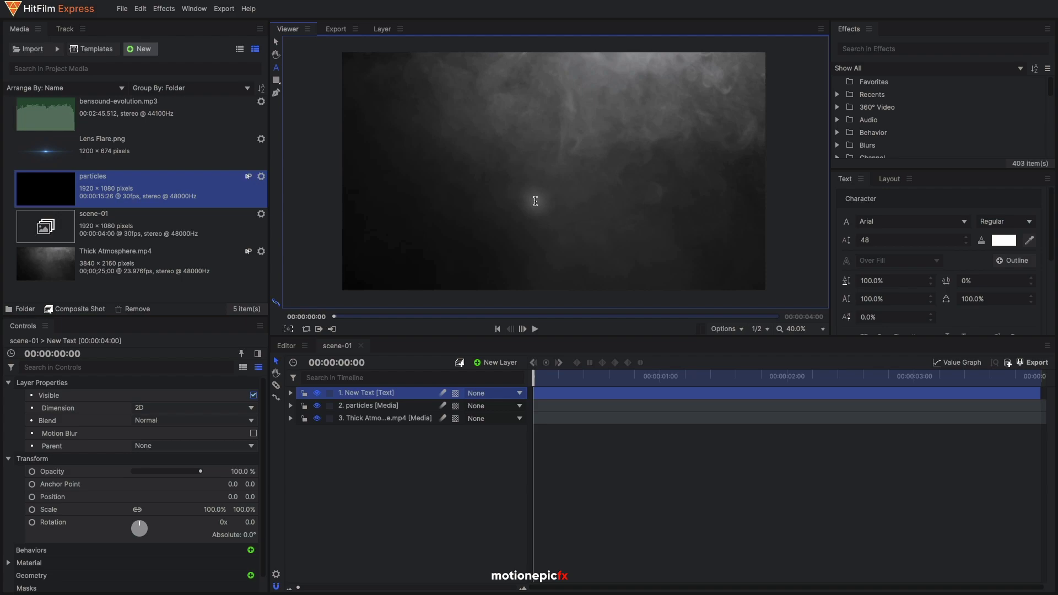
{"action": "type", "text": "MAIN "}
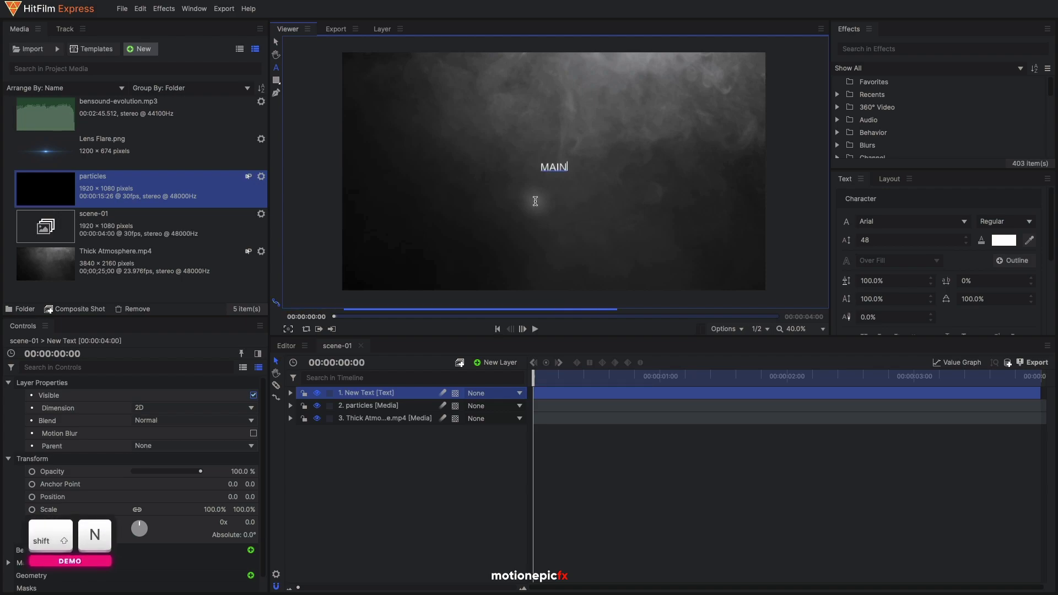
{"action": "type", "text": "TITLE"}
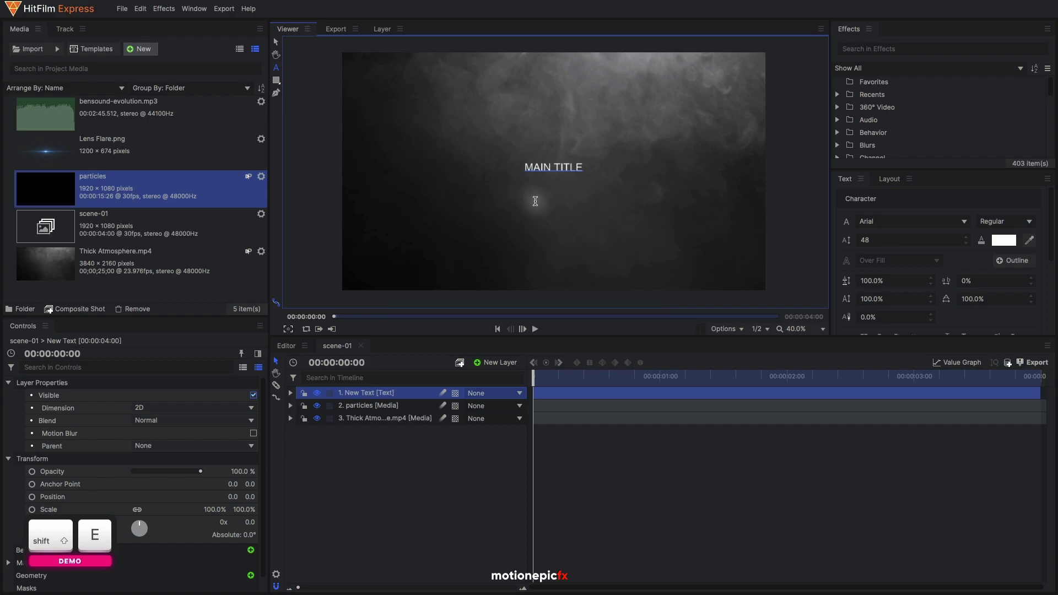
{"action": "key", "text": "super+a"}
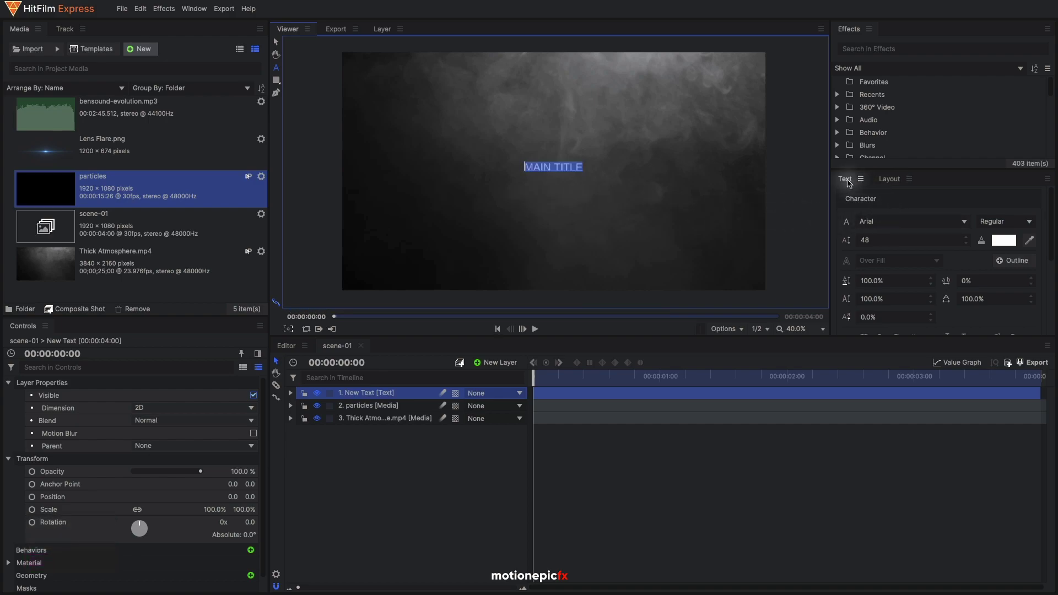
Set the MAIN TITLE text to the Gilroy font with Light weight
{"action": "left_click", "coordinate": [874, 222]}
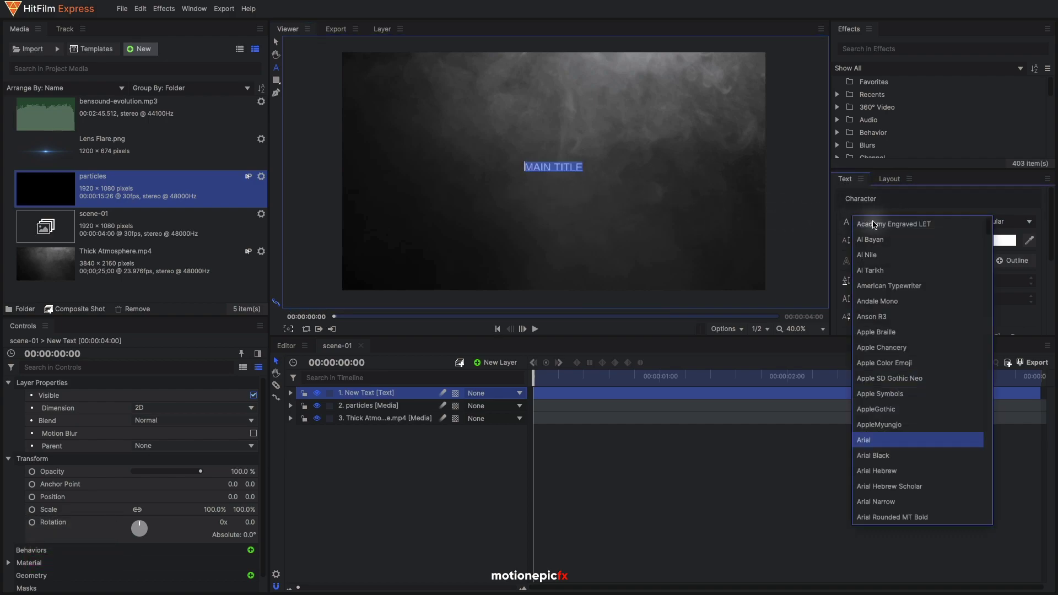
{"action": "left_click", "coordinate": [876, 224]}
{"action": "left_click", "coordinate": [878, 225]}
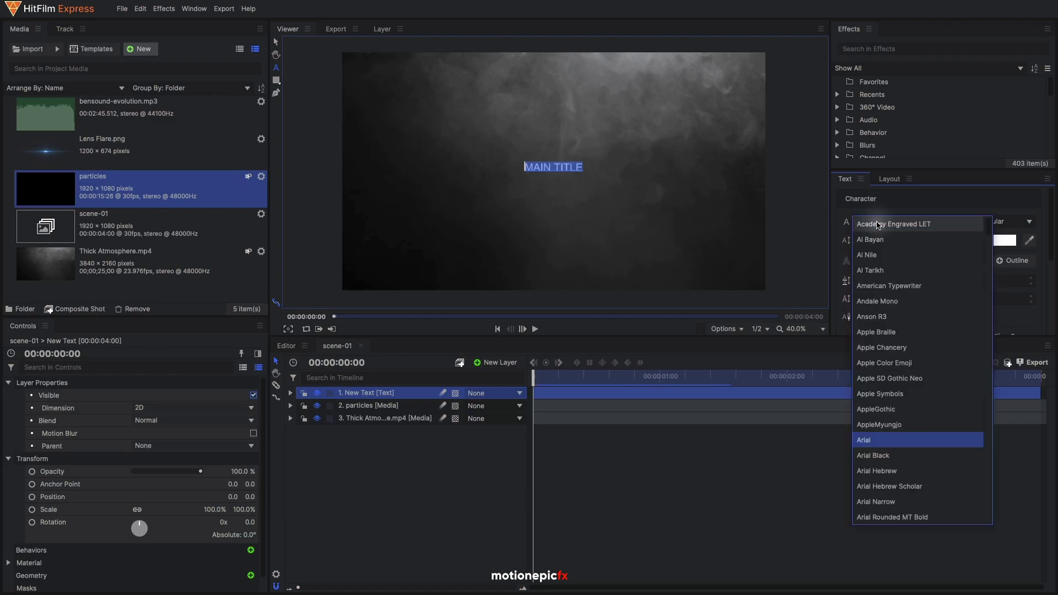
{"action": "scroll", "coordinate": [877, 499], "scroll_direction": "down", "scroll_amount": 10}
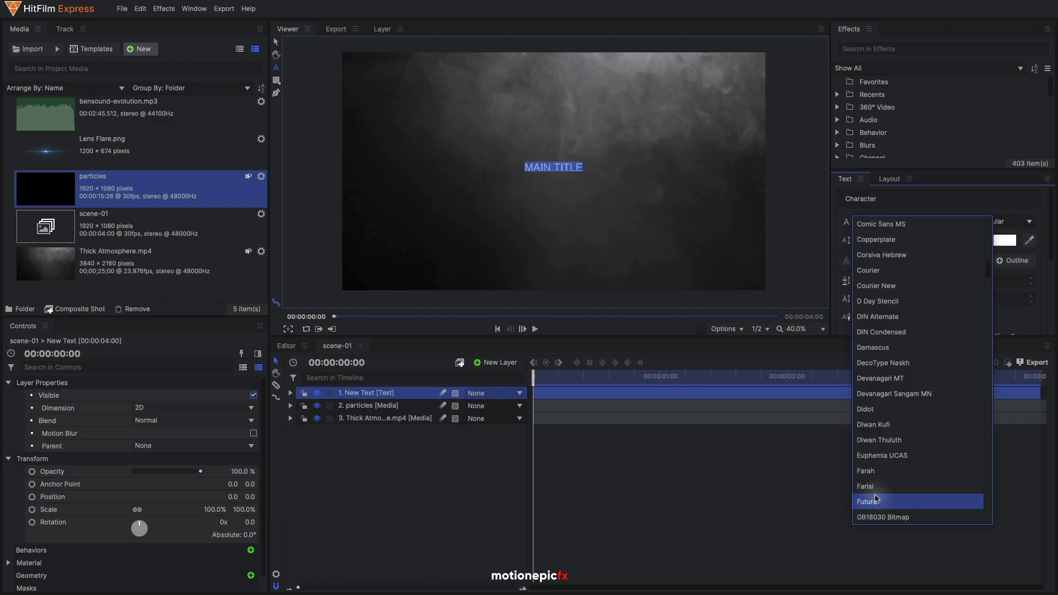
{"action": "key", "text": "g"}
{"action": "key", "text": "i"}
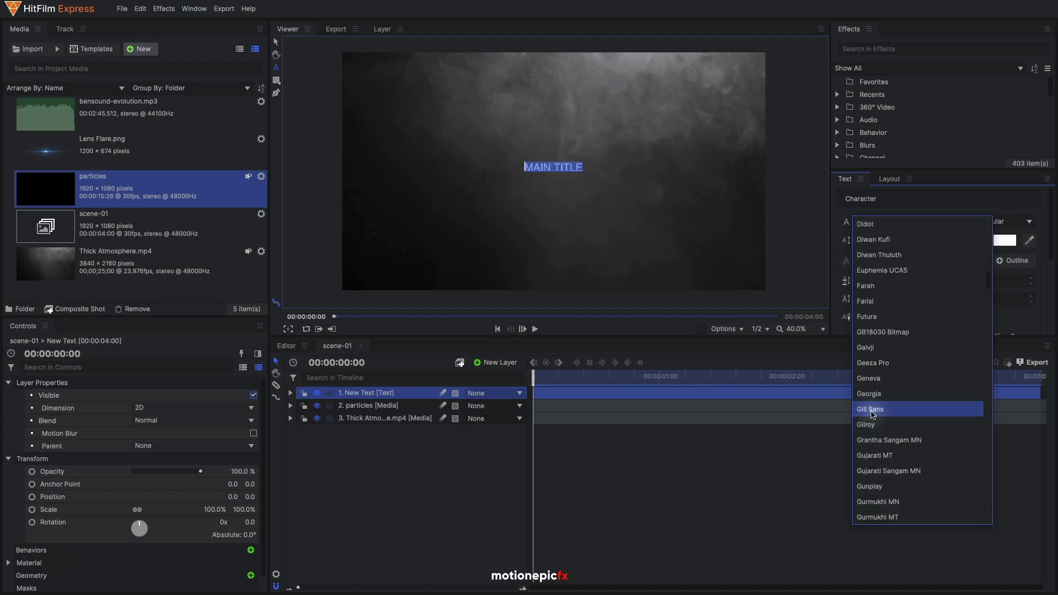
{"action": "left_click", "coordinate": [873, 426]}
{"action": "left_click", "coordinate": [978, 223]}
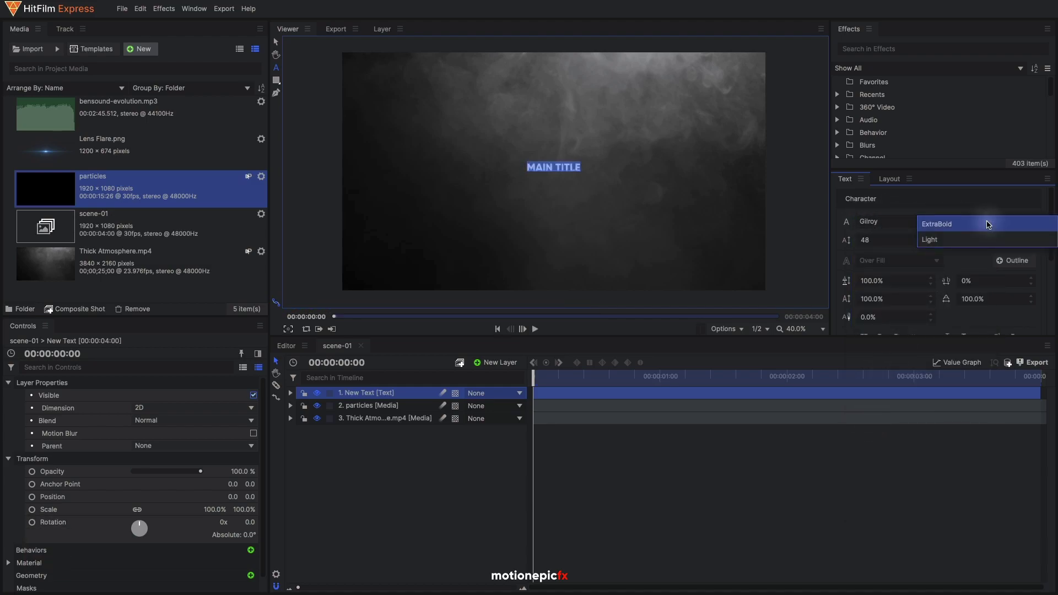
{"action": "left_click", "coordinate": [937, 240]}
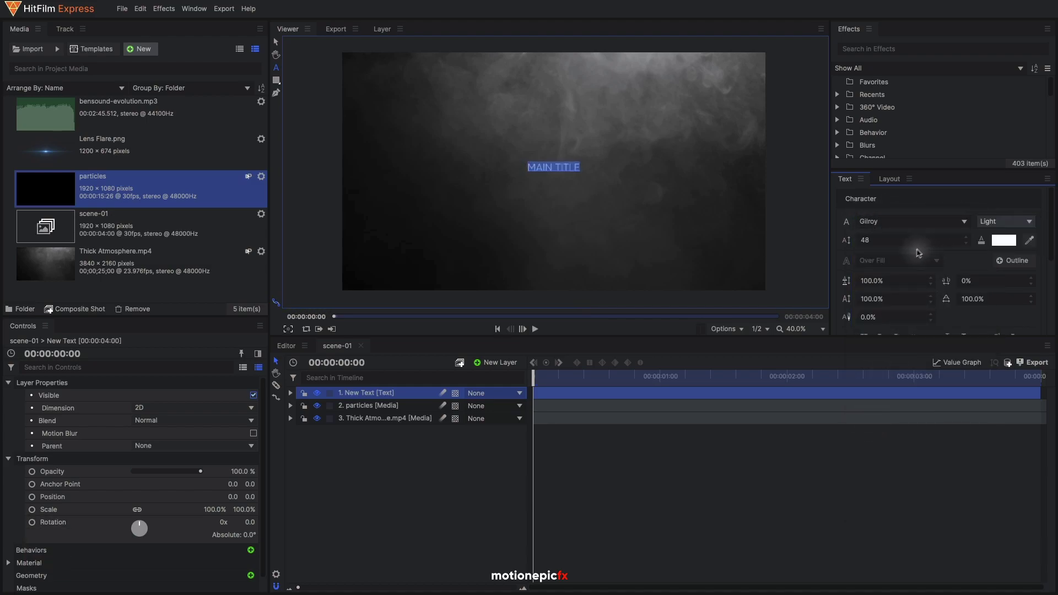
Resize the MAIN TITLE font and spread its letter spacing much wider
{"action": "double_click", "coordinate": [864, 240]}
{"action": "type", "text": "58"}
{"action": "key", "text": "BackSpace"}
{"action": "key", "text": "BackSpace"}
{"action": "type", "text": "131"}
{"action": "key", "text": "Return"}
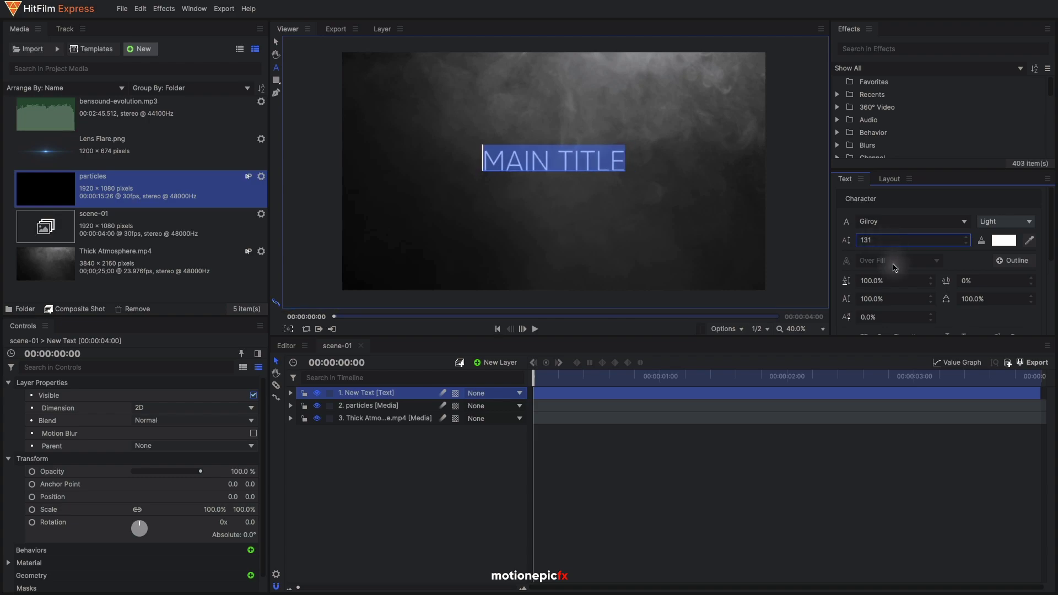
{"action": "left_click_drag", "start_coordinate": [969, 283], "coordinate": [1047, 283]}
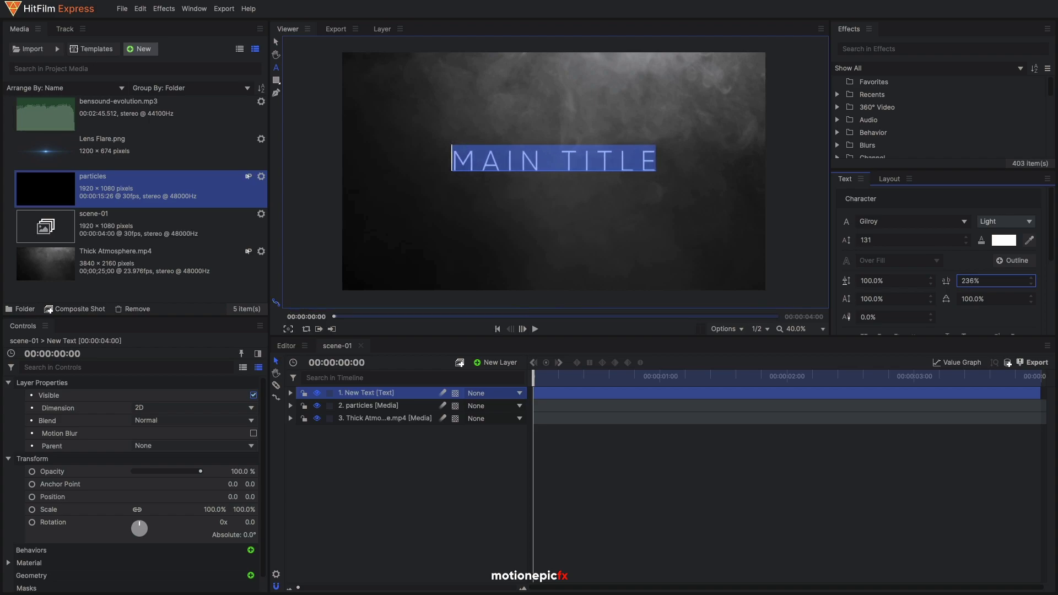
Add a second line YOUR TAGLINE at font size 38 with wider letter spacing
{"action": "left_click", "coordinate": [658, 164]}
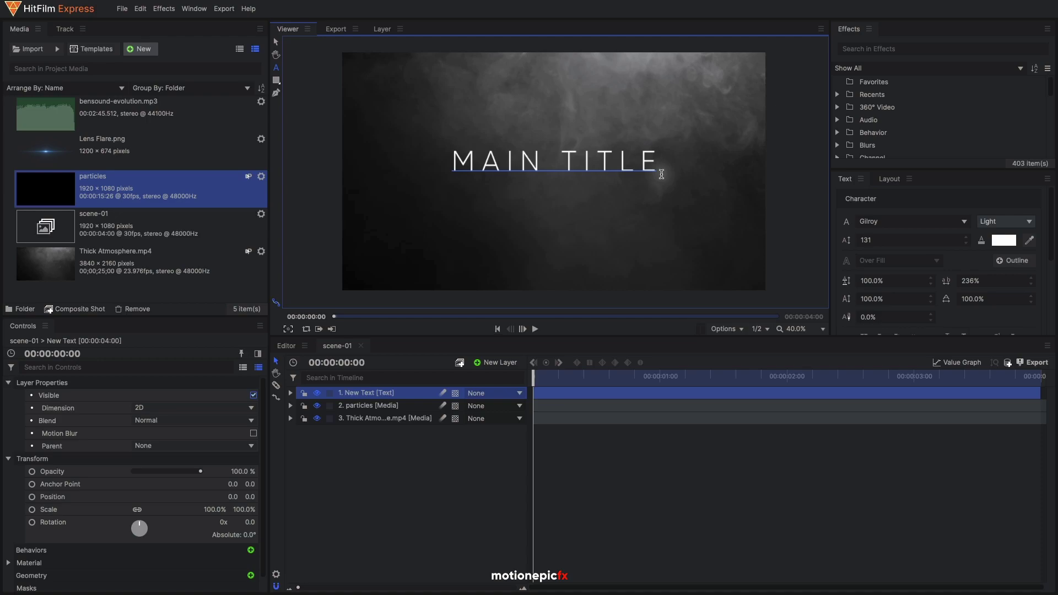
{"action": "key", "text": "Return"}
{"action": "type", "text": "YOUR TA"}
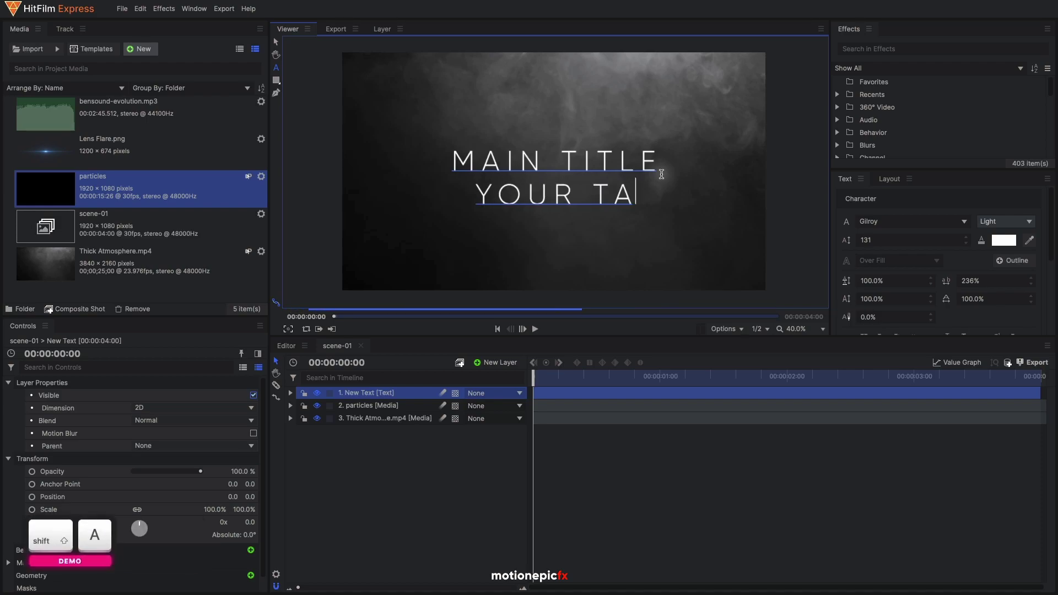
{"action": "type", "text": "GLINE"}
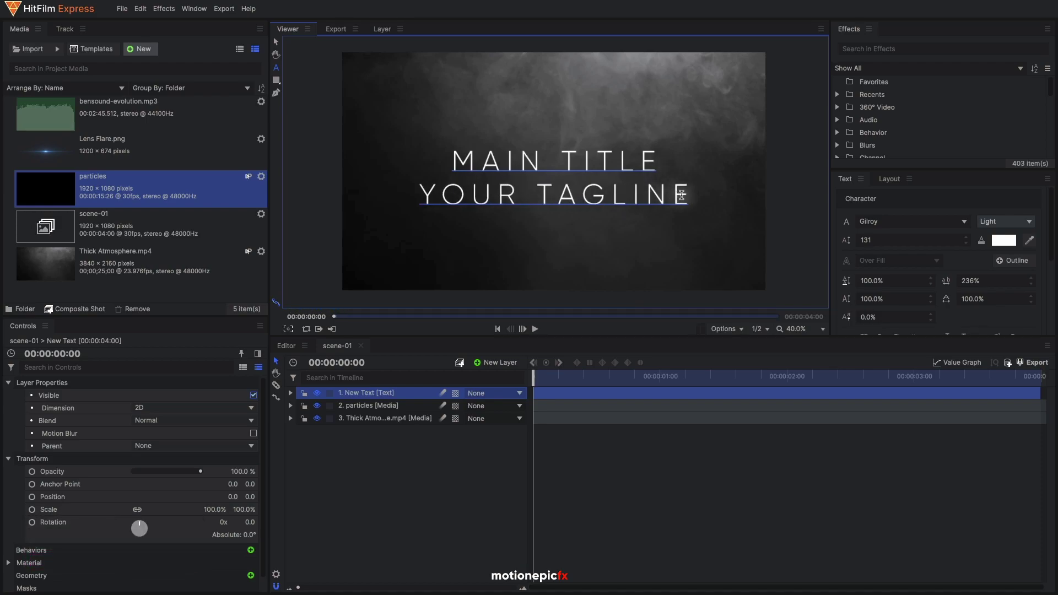
{"action": "left_click_drag", "start_coordinate": [692, 194], "coordinate": [391, 192]}
{"action": "double_click", "coordinate": [876, 240]}
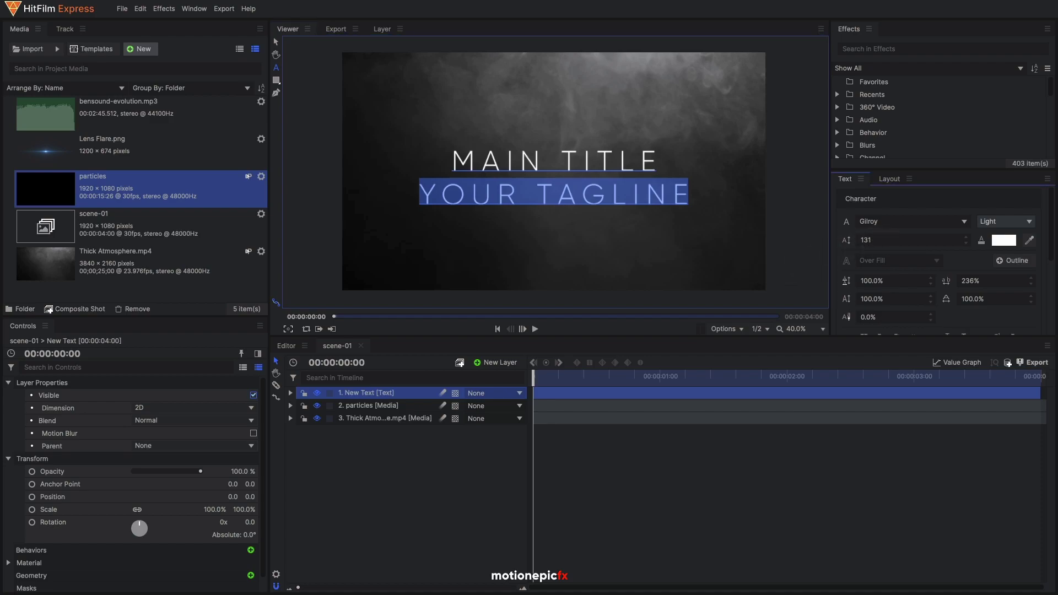
{"action": "type", "text": "90"}
{"action": "key", "text": "Return"}
{"action": "type", "text": "38"}
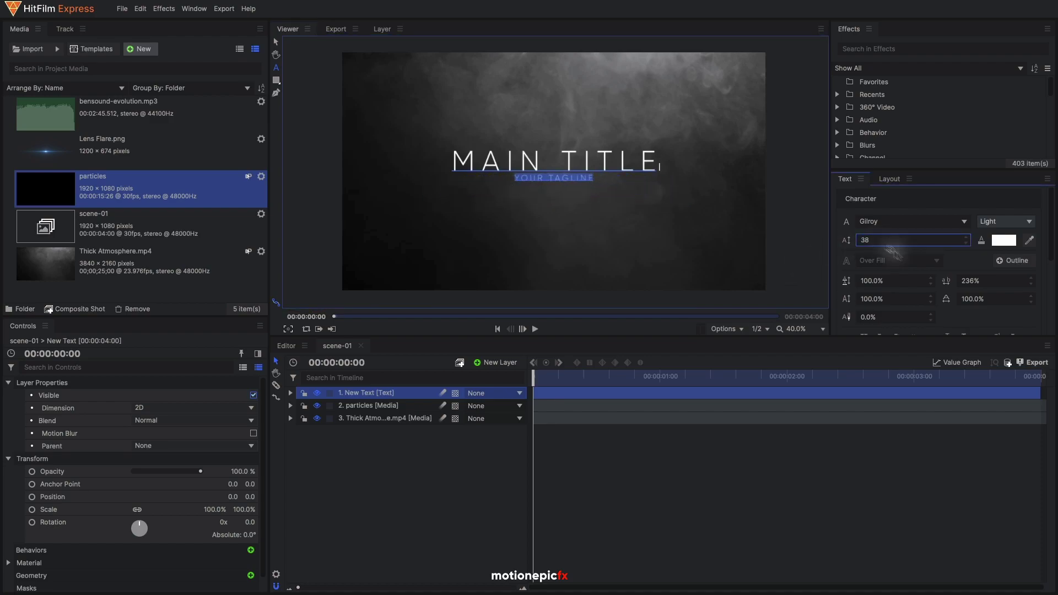
{"action": "left_click_drag", "start_coordinate": [965, 282], "coordinate": [992, 281]}
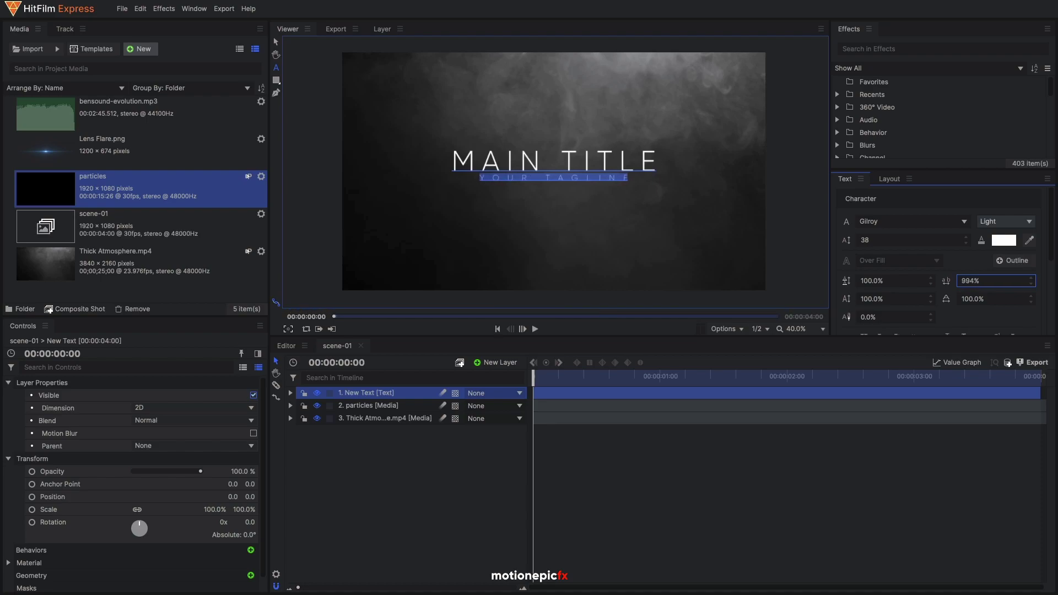
Align the title text layer to the vertical middle of the frame
{"action": "left_click", "coordinate": [275, 41]}
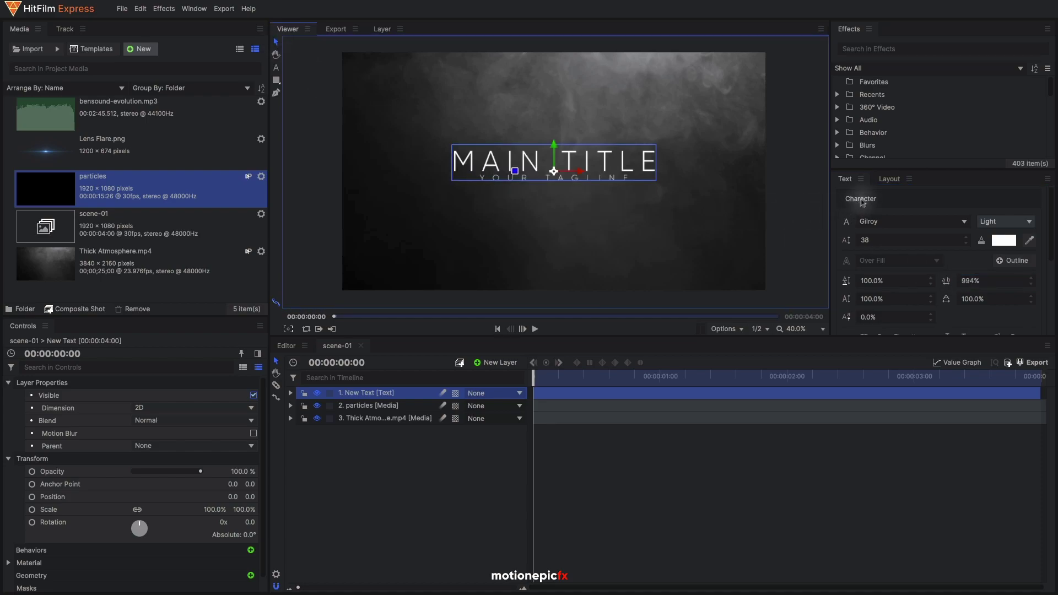
{"action": "left_click", "coordinate": [886, 180]}
{"action": "scroll", "coordinate": [964, 314], "scroll_direction": "down", "scroll_amount": 2}
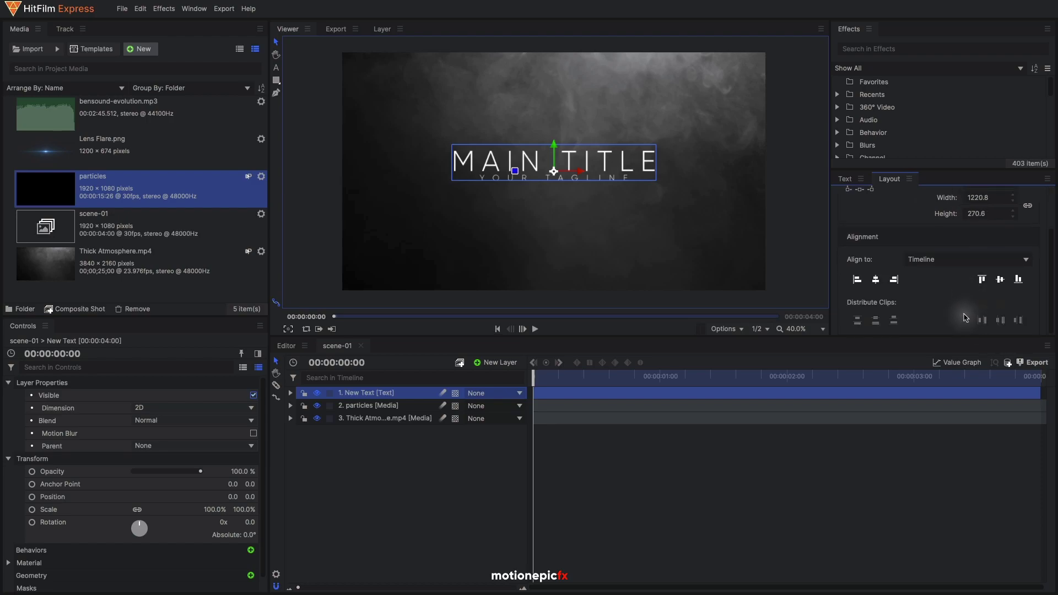
{"action": "left_click", "coordinate": [1002, 283]}
{"action": "left_click", "coordinate": [683, 160]}
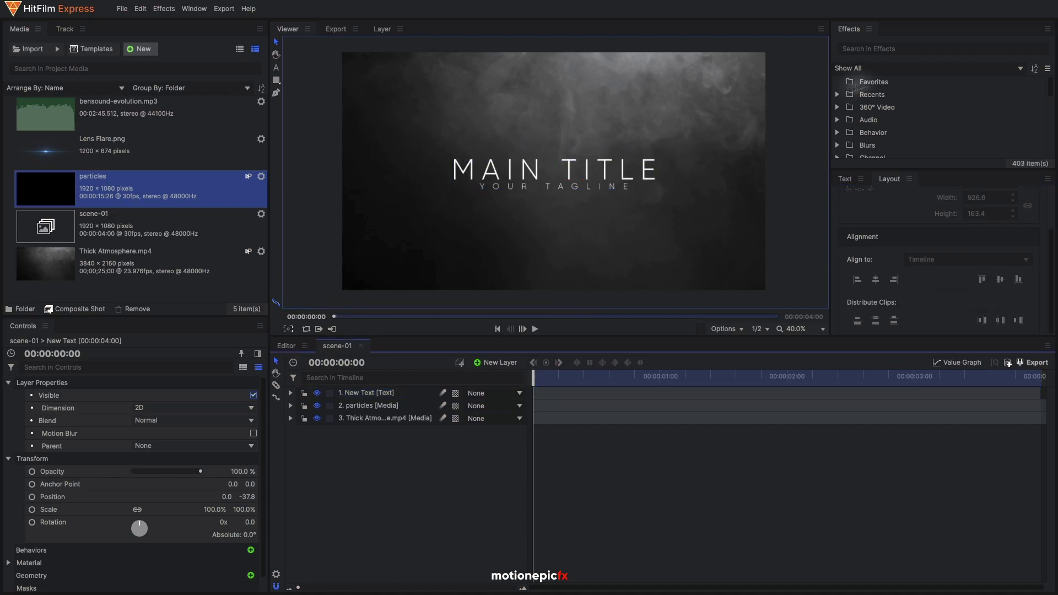
Apply a Color Gradient effect to the title text with blend mode None
{"action": "left_click", "coordinate": [856, 49]}
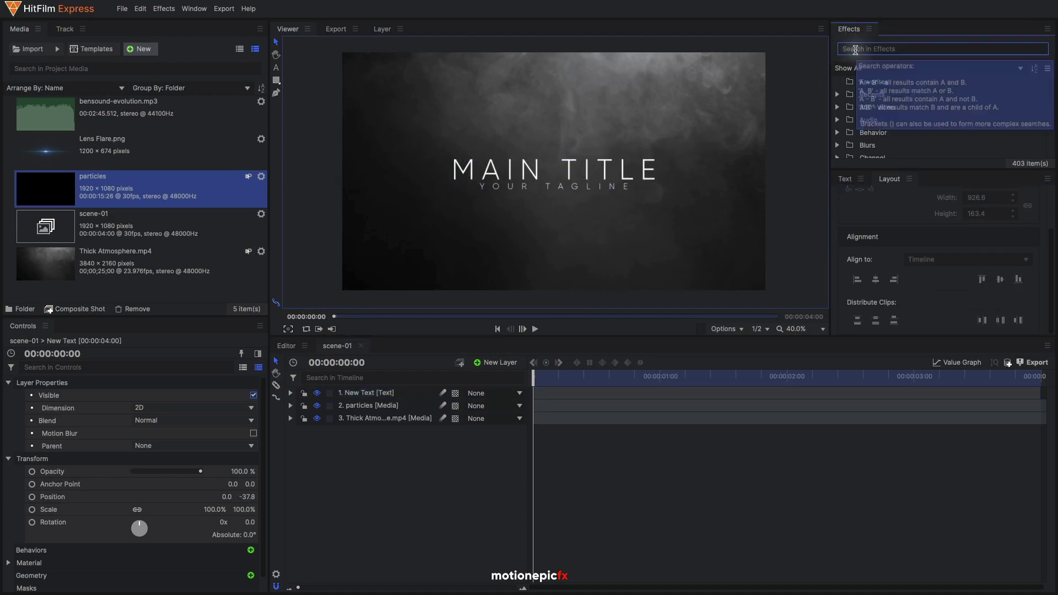
{"action": "type", "text": "g"}
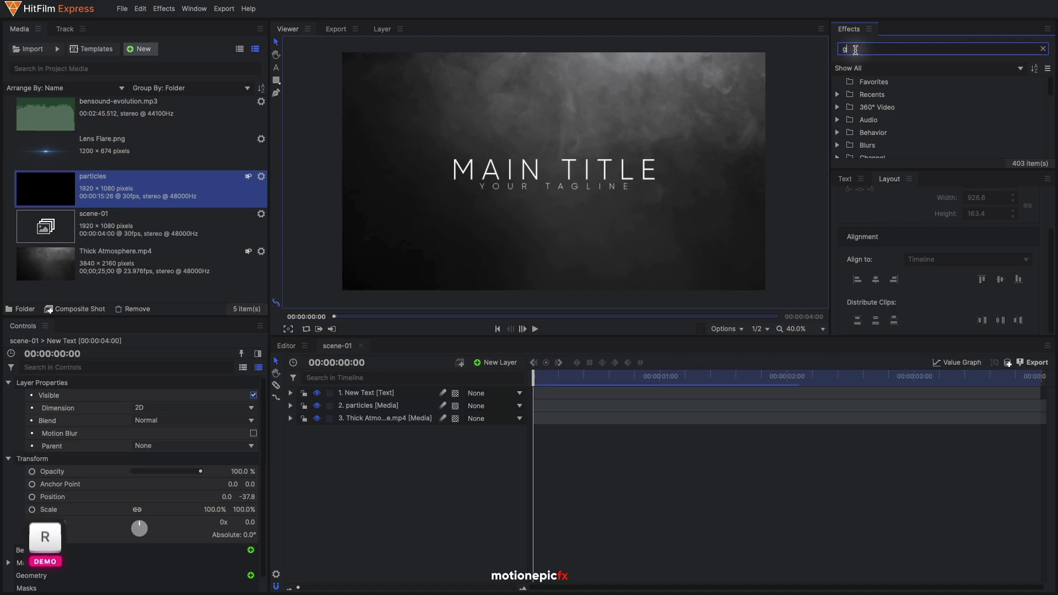
{"action": "type", "text": "radien"}
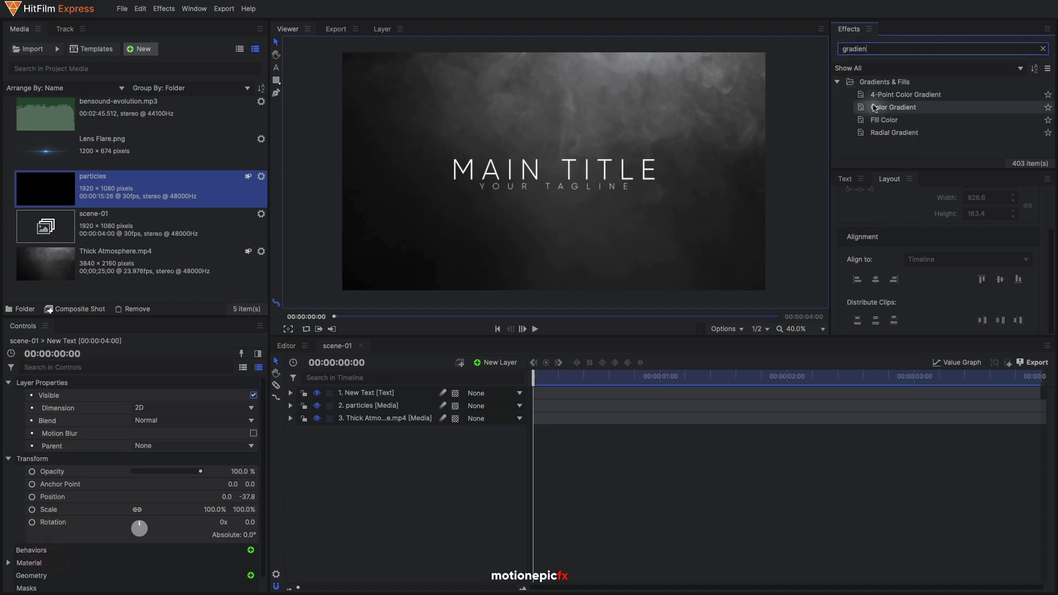
{"action": "left_click_drag", "start_coordinate": [893, 107], "coordinate": [375, 396]}
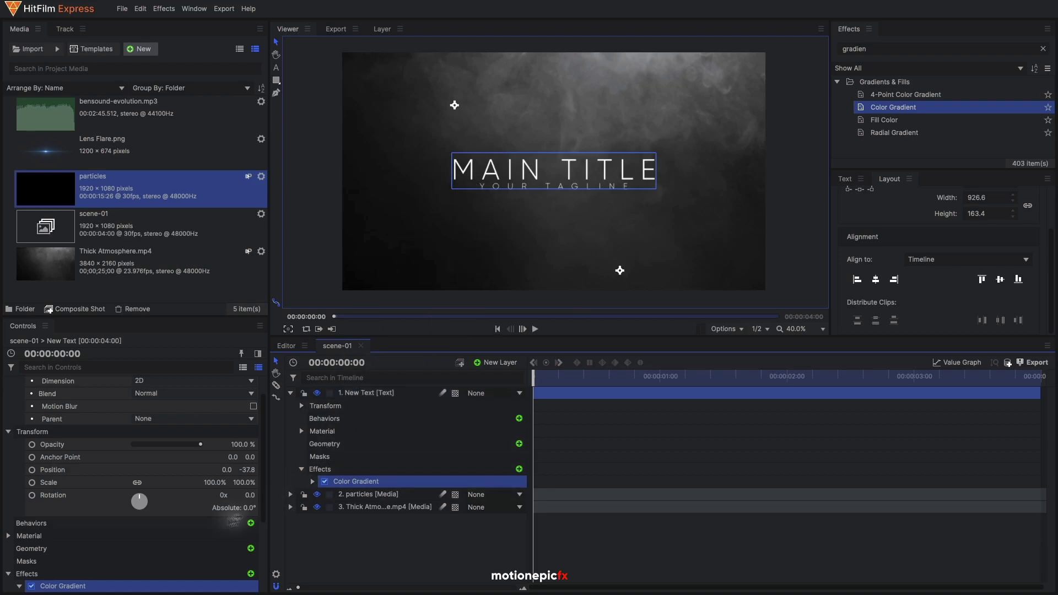
{"action": "left_click", "coordinate": [313, 482]}
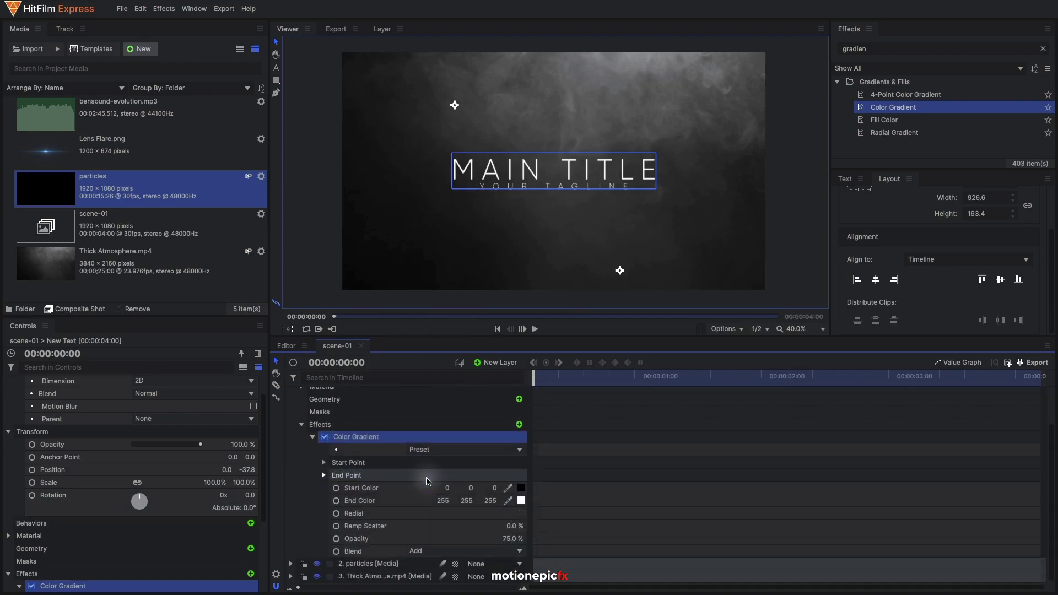
{"action": "left_click", "coordinate": [451, 551]}
{"action": "left_click", "coordinate": [435, 334]}
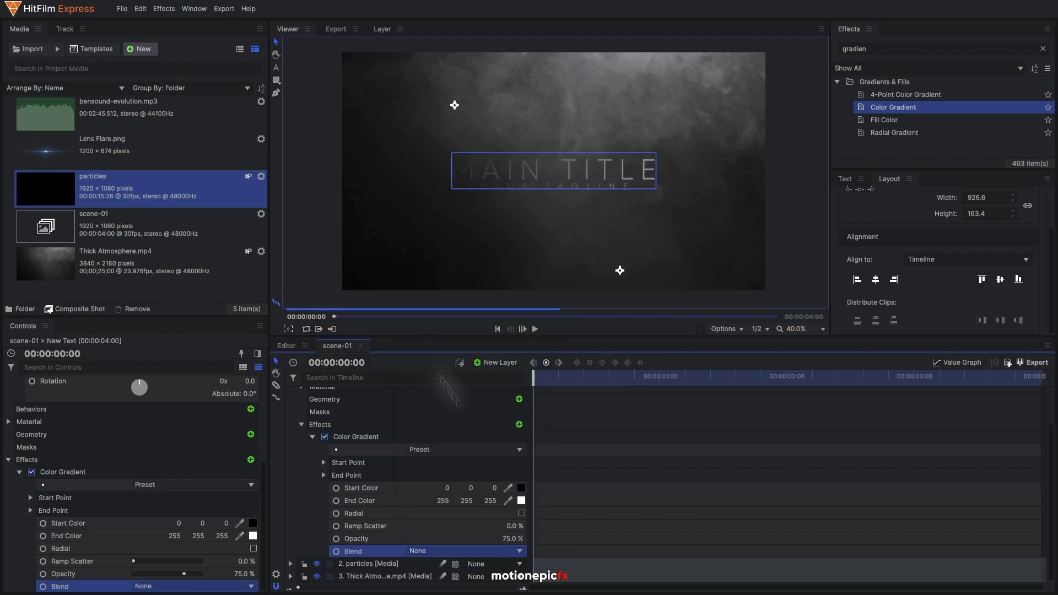
Raise the gradient opacity to 100% and reposition its start and end points over the title
{"action": "left_click_drag", "start_coordinate": [501, 538], "coordinate": [510, 539]}
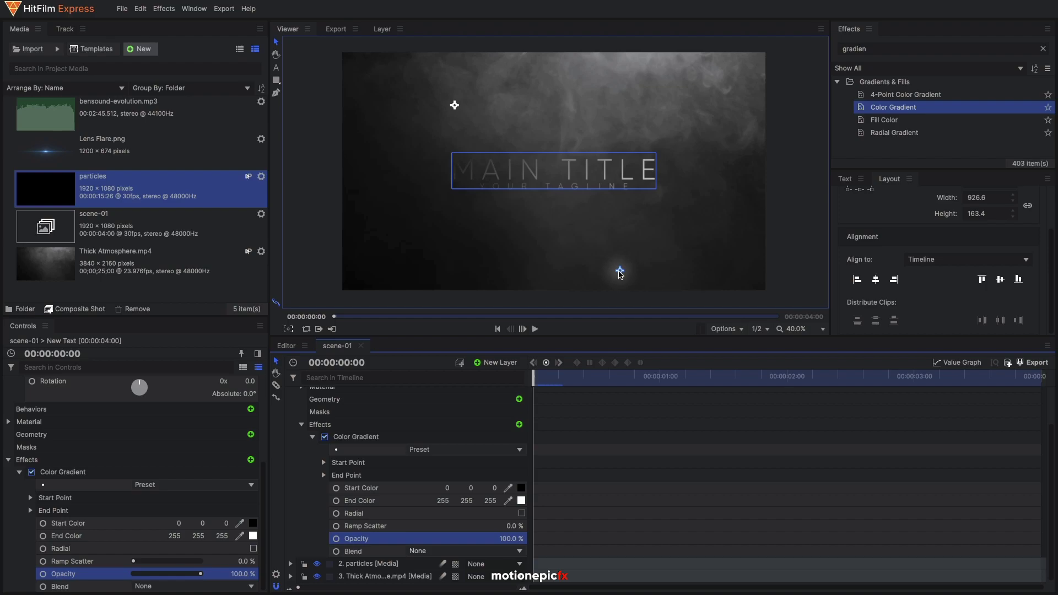
{"action": "left_click_drag", "start_coordinate": [620, 272], "coordinate": [556, 144]}
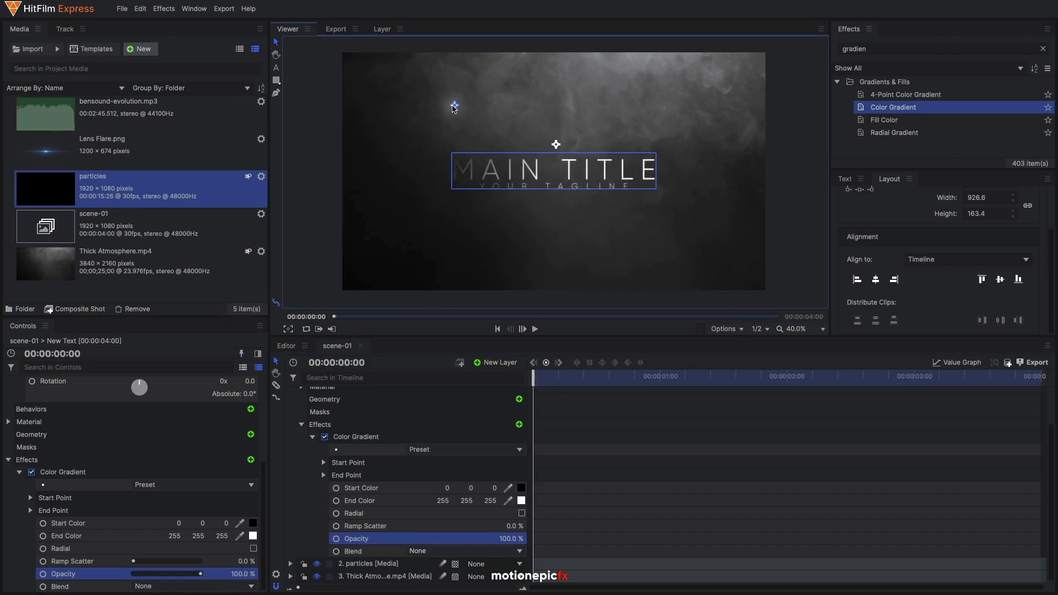
{"action": "mouse_move", "coordinate": [454, 106]}
{"action": "left_mouse_down"}
{"action": "mouse_move", "coordinate": [487, 193]}
{"action": "mouse_move", "coordinate": [559, 237]}
{"action": "mouse_move", "coordinate": [558, 294]}
{"action": "left_mouse_up"}
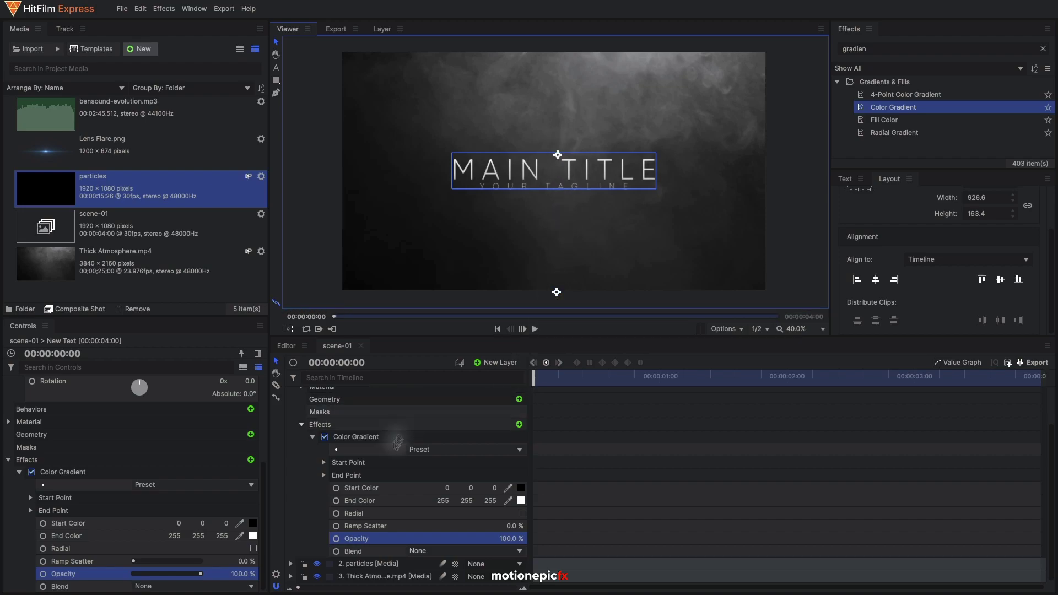
{"action": "double_click", "coordinate": [867, 51]}
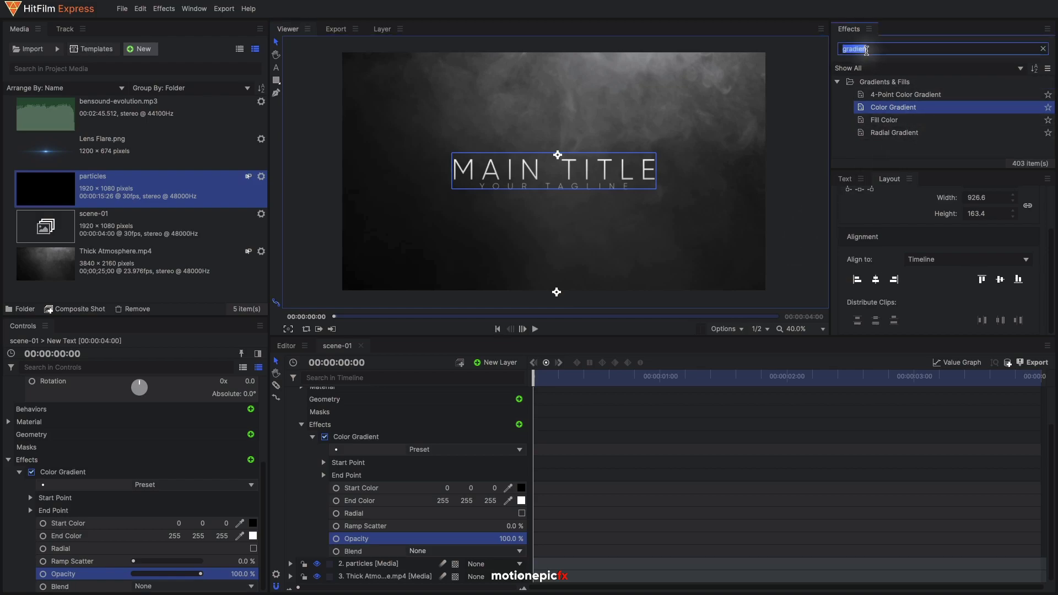
Apply a Drop Shadow effect to the title text layer
{"action": "type", "text": "drop s"}
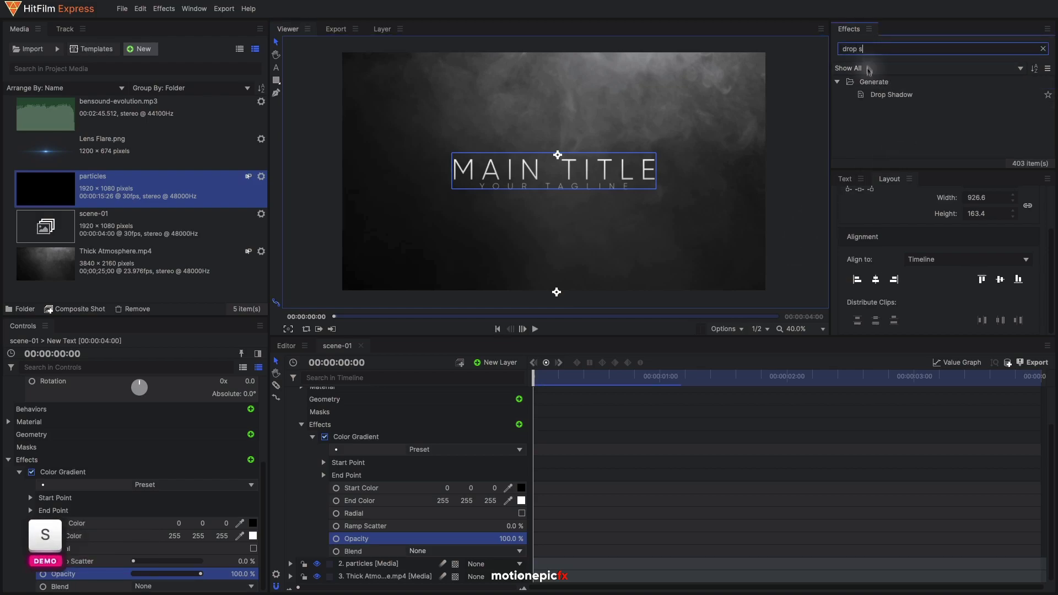
{"action": "left_click_drag", "start_coordinate": [892, 94], "coordinate": [565, 198]}
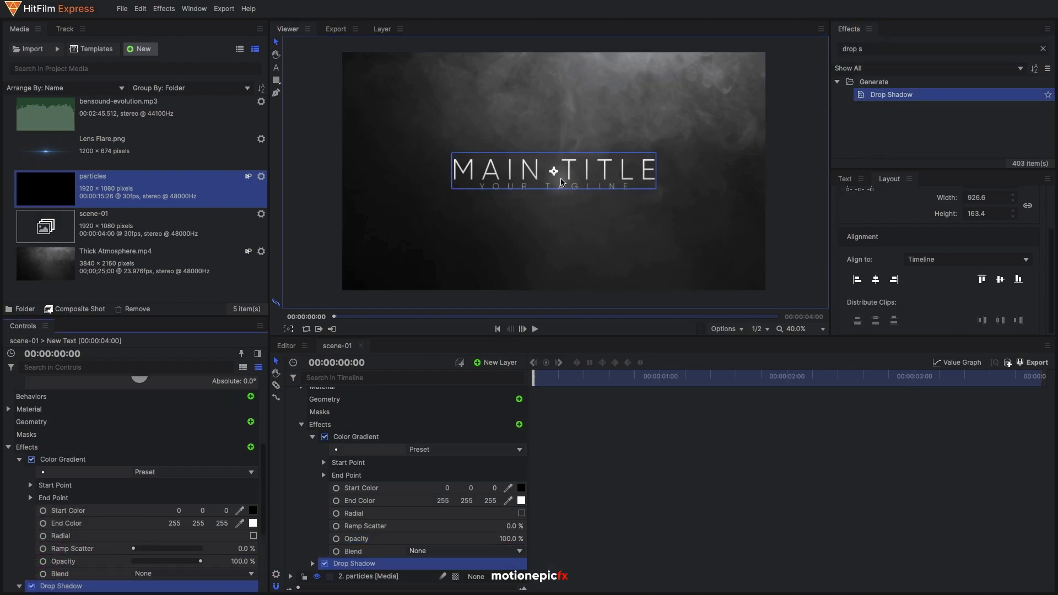
{"action": "left_click", "coordinate": [312, 437]}
{"action": "left_click", "coordinate": [312, 494]}
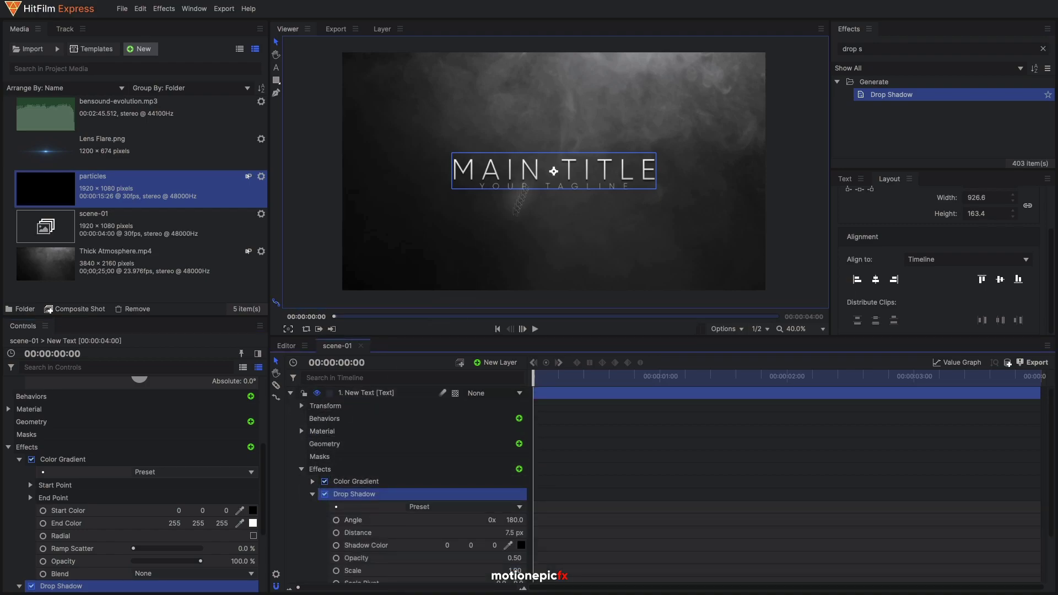
{"action": "scroll", "coordinate": [554, 177], "scroll_direction": "up", "scroll_amount": 3}
{"action": "scroll", "coordinate": [554, 176], "scroll_direction": "up", "scroll_amount": 2}
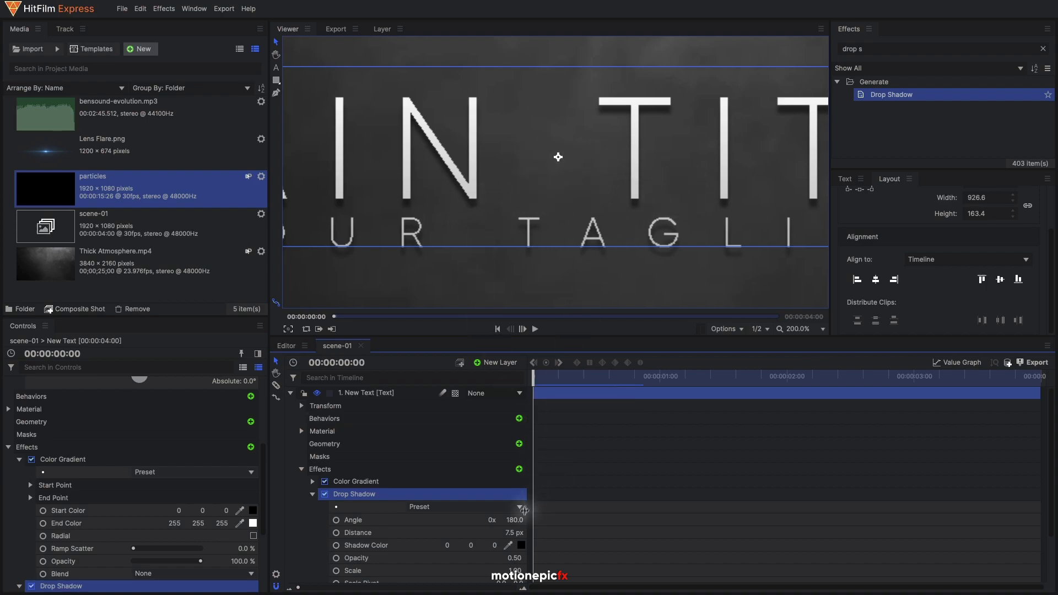
Set the drop shadow to 4.5 px distance, 1.00 opacity and 6.0 px penumbra
{"action": "left_click", "coordinate": [520, 533]}
{"action": "left_click_drag", "start_coordinate": [514, 533], "coordinate": [486, 533]}
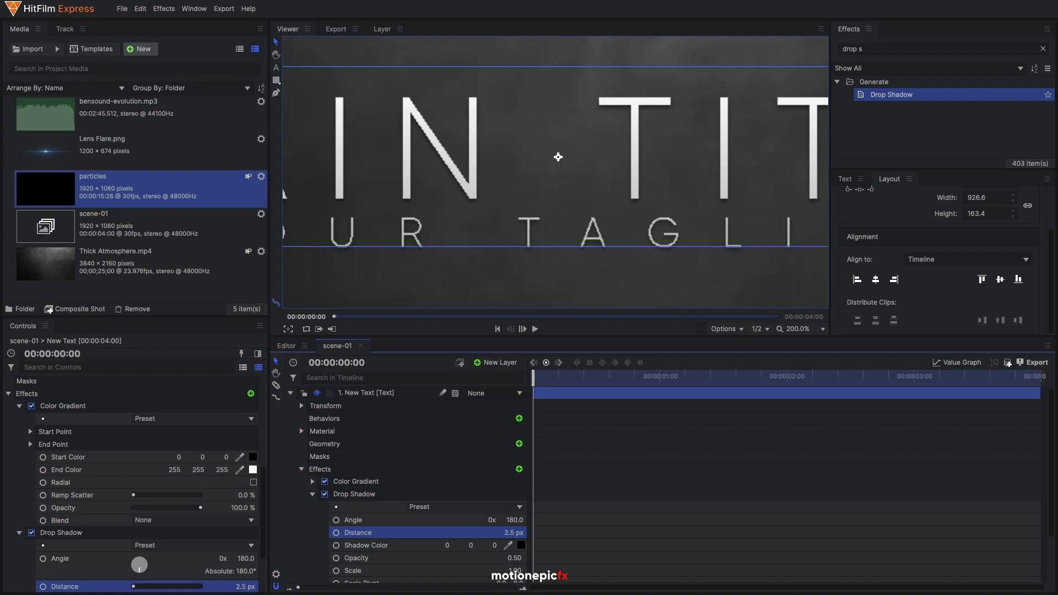
{"action": "type", "text": "4.5"}
{"action": "key", "text": "Return"}
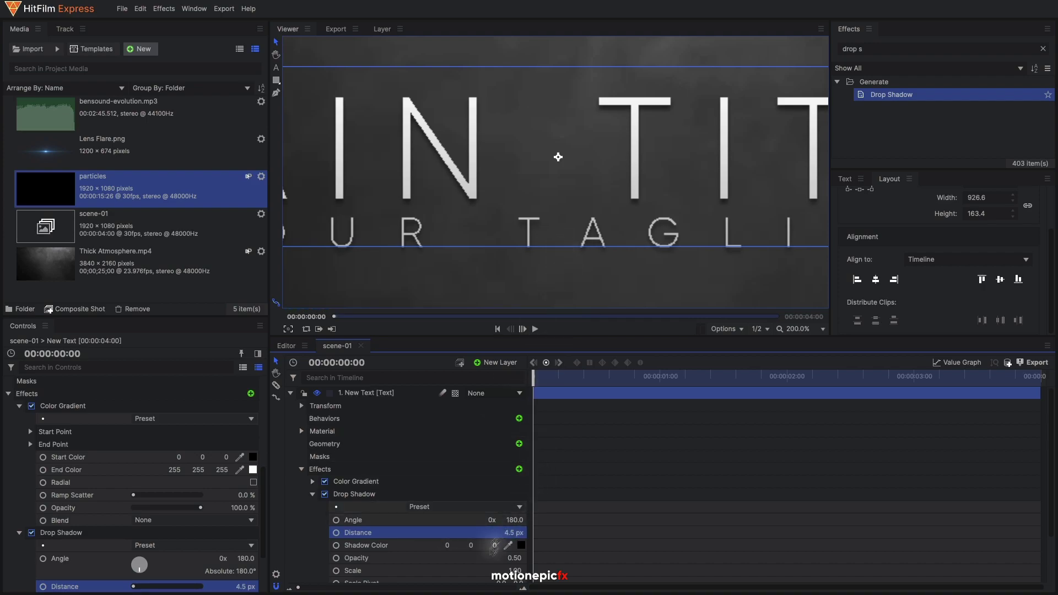
{"action": "left_click_drag", "start_coordinate": [472, 559], "coordinate": [500, 558]}
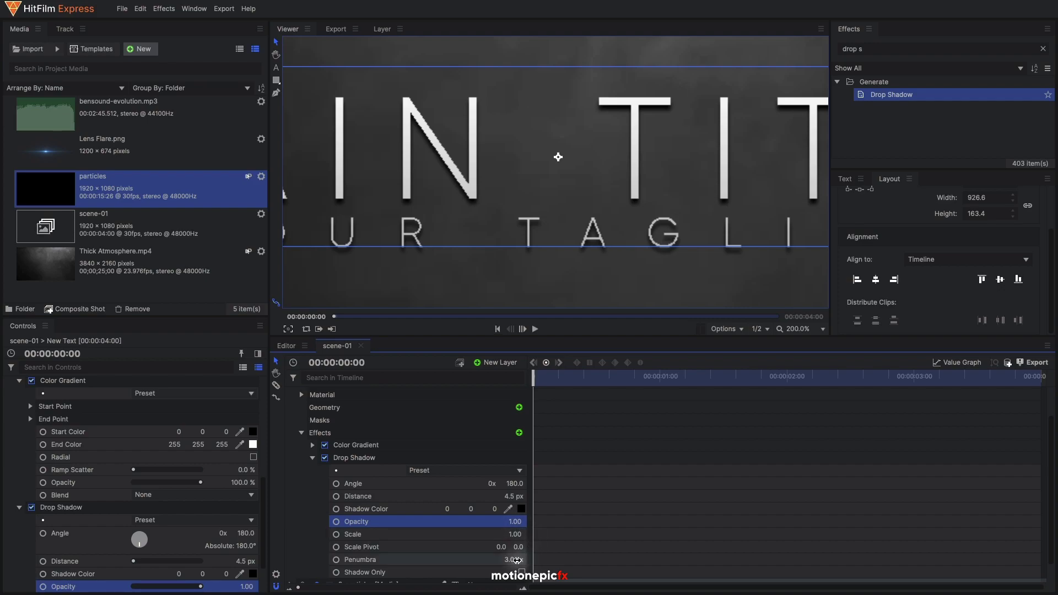
{"action": "type", "text": "6"}
{"action": "key", "text": "Return"}
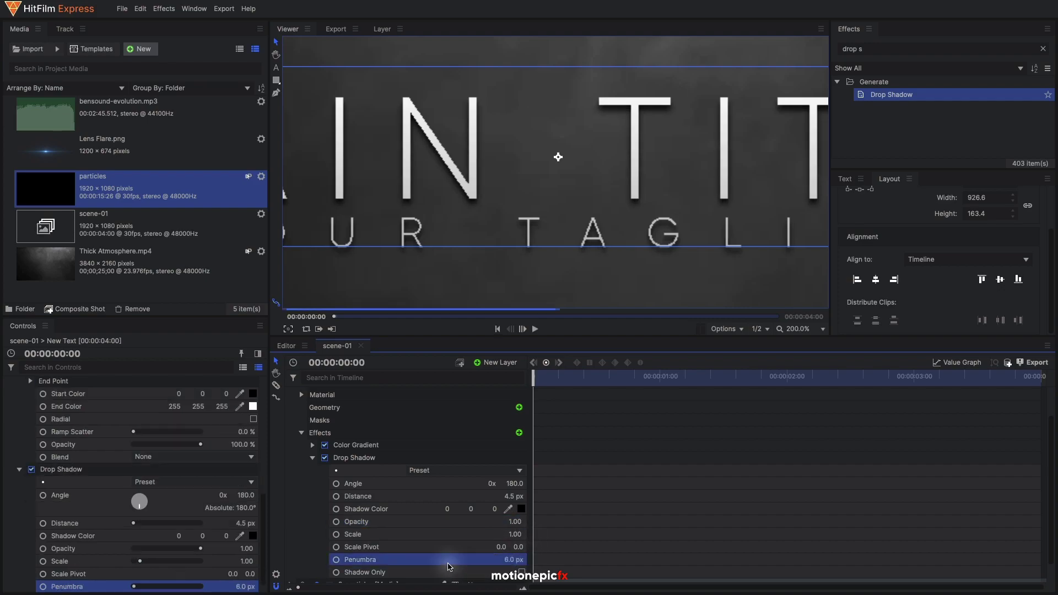
{"action": "scroll", "coordinate": [576, 167], "scroll_direction": "down", "scroll_amount": 3}
{"action": "scroll", "coordinate": [580, 171], "scroll_direction": "down", "scroll_amount": 1}
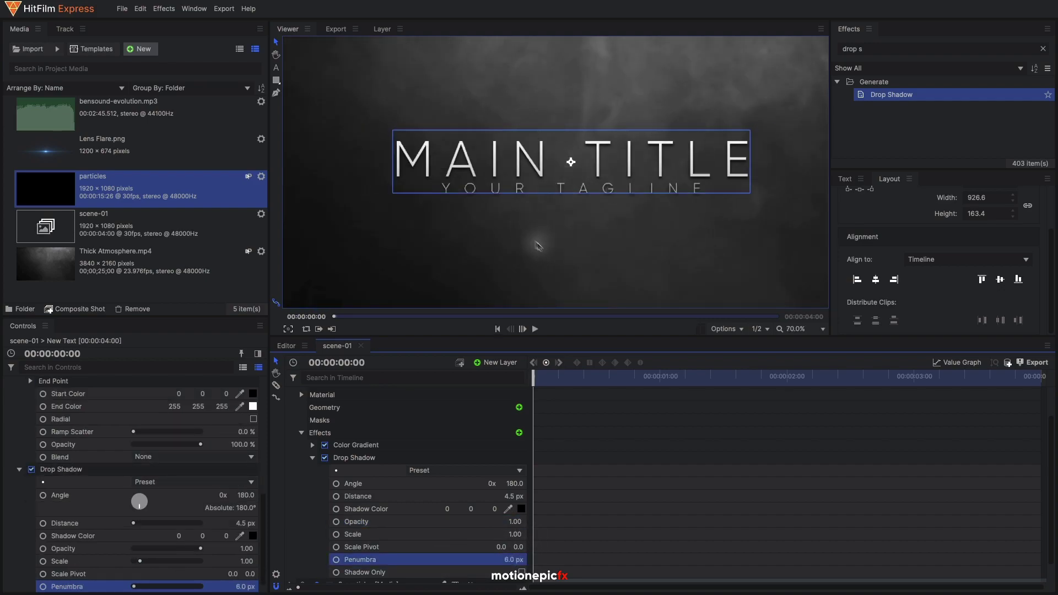
{"action": "left_click", "coordinate": [313, 460]}
{"action": "left_click", "coordinate": [378, 534]}
{"action": "scroll", "coordinate": [585, 138], "scroll_direction": "down", "scroll_amount": 4}
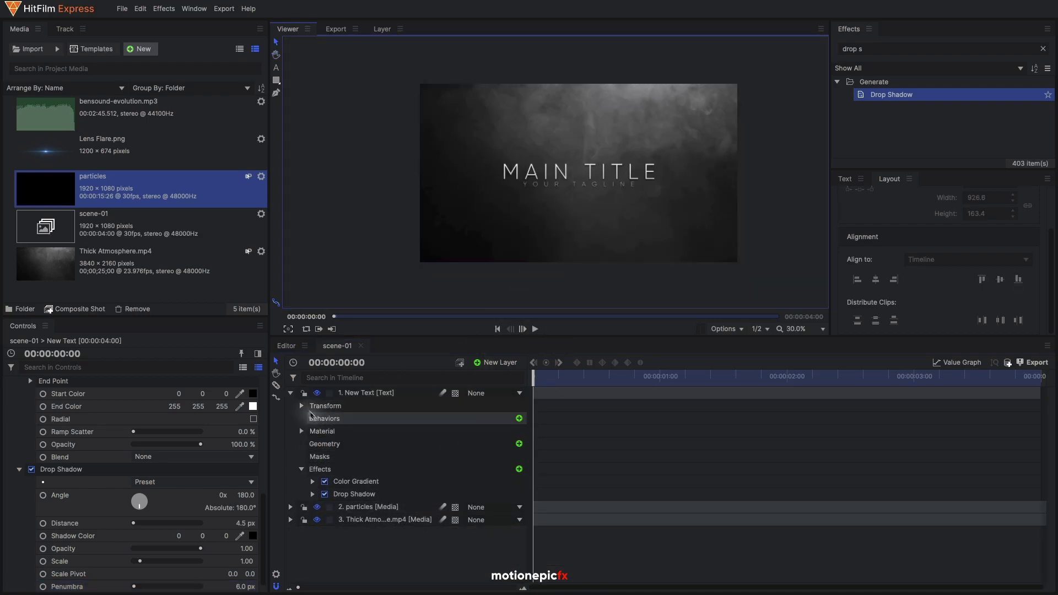
Add a new grade layer to scene-01 and name it CC
{"action": "left_click", "coordinate": [291, 393]}
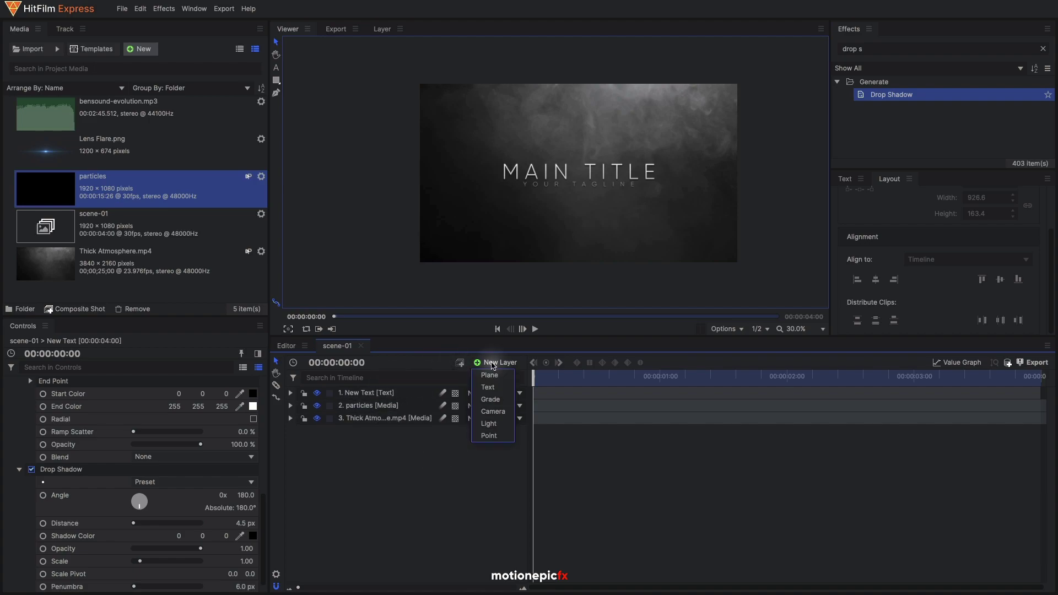
{"action": "left_click", "coordinate": [491, 399]}
{"action": "double_click", "coordinate": [367, 393]}
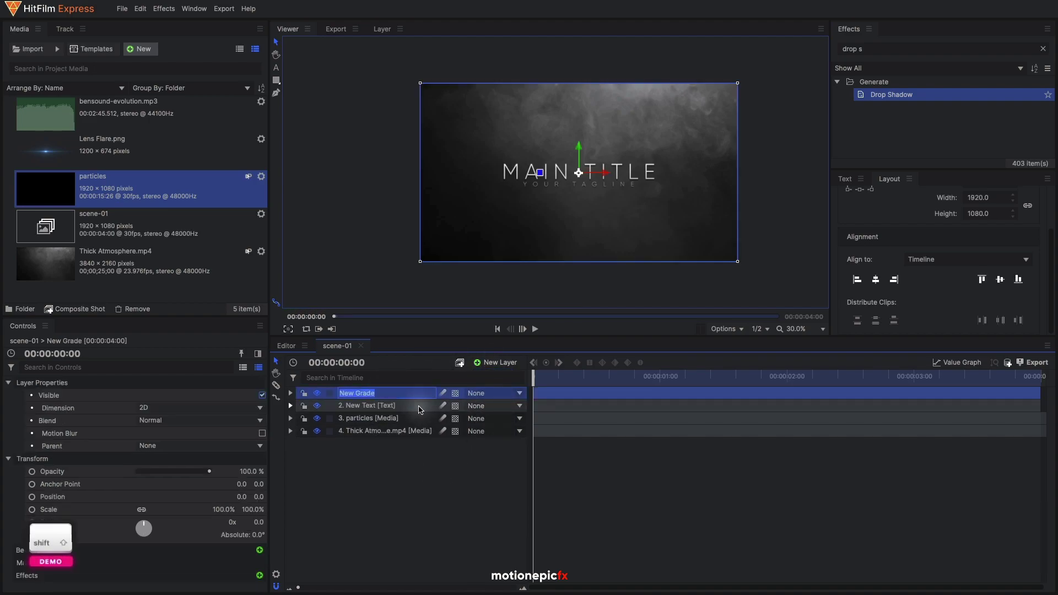
{"action": "type", "text": "CC"}
{"action": "key", "text": "Return"}
{"action": "left_click", "coordinate": [366, 394]}
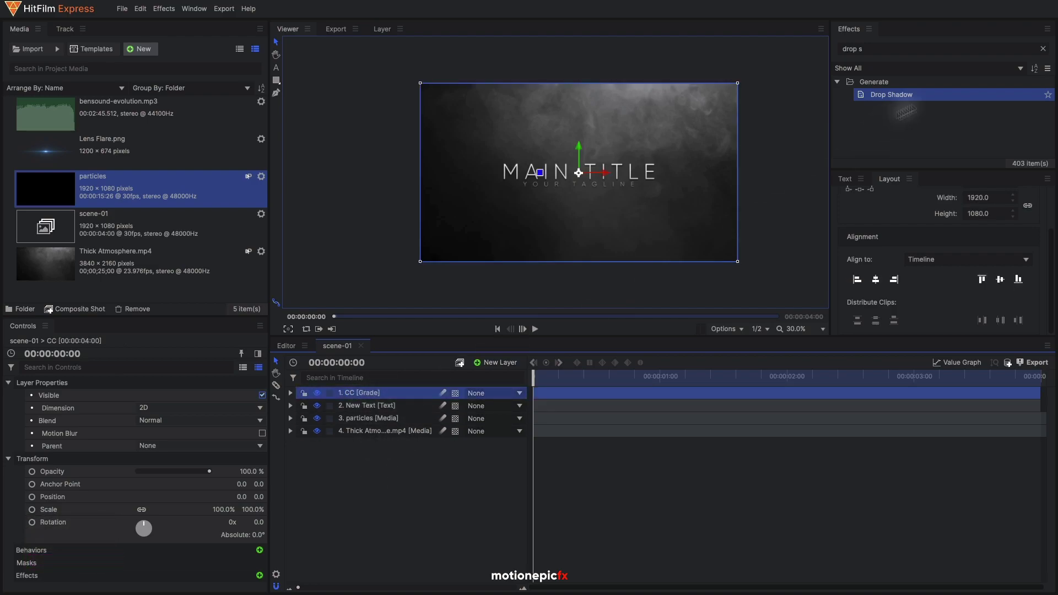
Apply the Deepest Blue preset from Presets > Film Looks to the CC layer
{"action": "left_click", "coordinate": [1044, 48]}
{"action": "scroll", "coordinate": [863, 110], "scroll_direction": "down", "scroll_amount": 8}
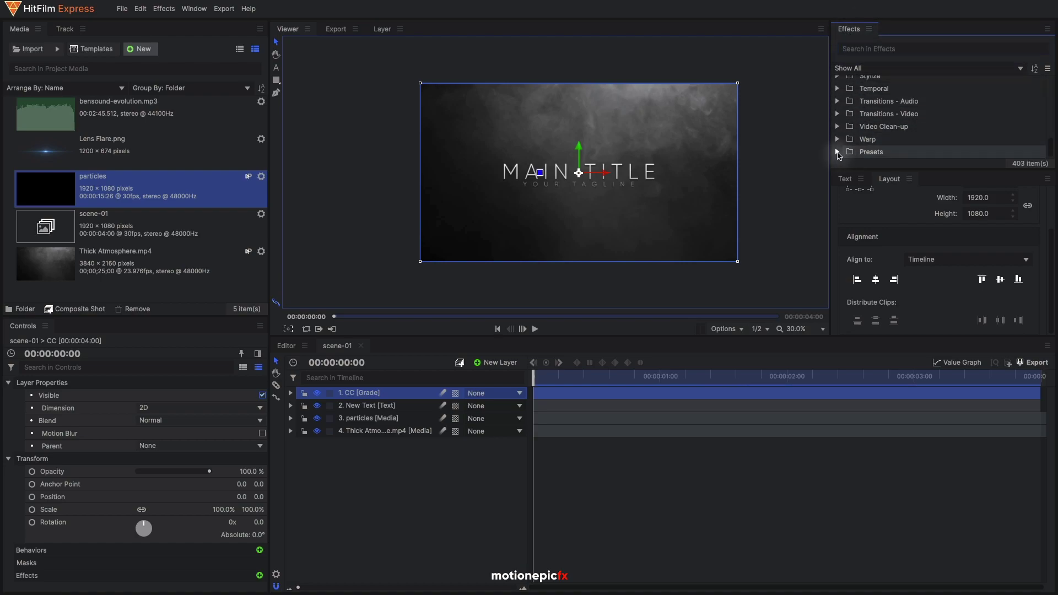
{"action": "left_click", "coordinate": [837, 152]}
{"action": "scroll", "coordinate": [852, 157], "scroll_direction": "down", "scroll_amount": 5}
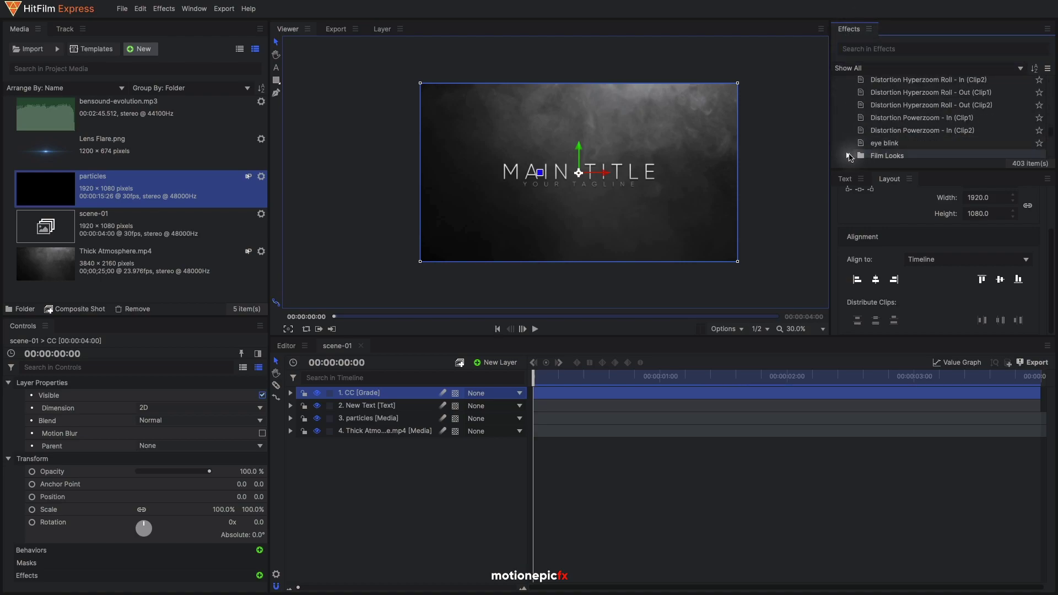
{"action": "left_click", "coordinate": [849, 156]}
{"action": "scroll", "coordinate": [937, 124], "scroll_direction": "down", "scroll_amount": 5}
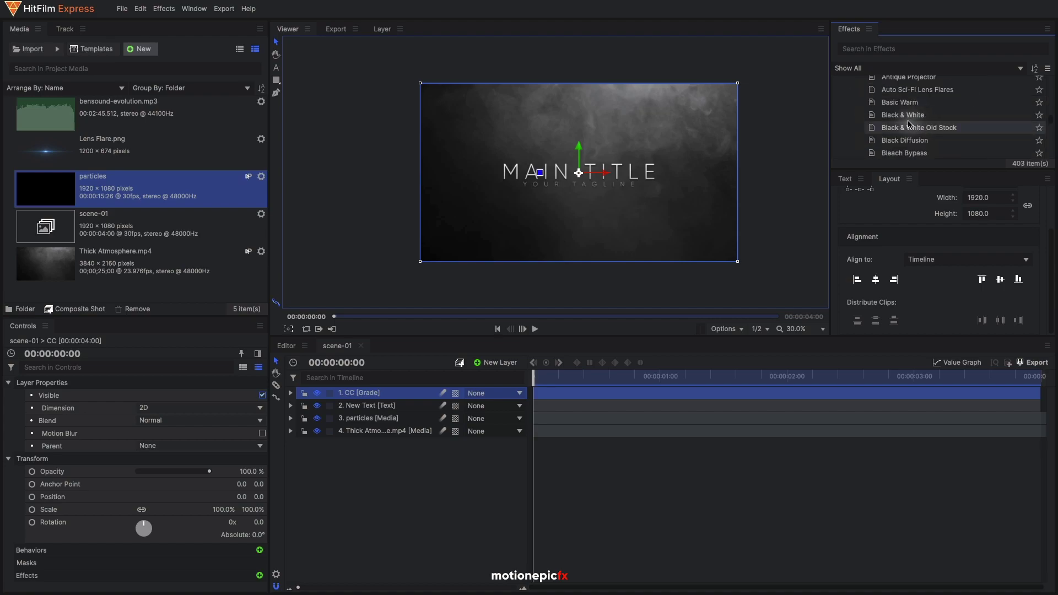
{"action": "scroll", "coordinate": [920, 135], "scroll_direction": "down", "scroll_amount": 3}
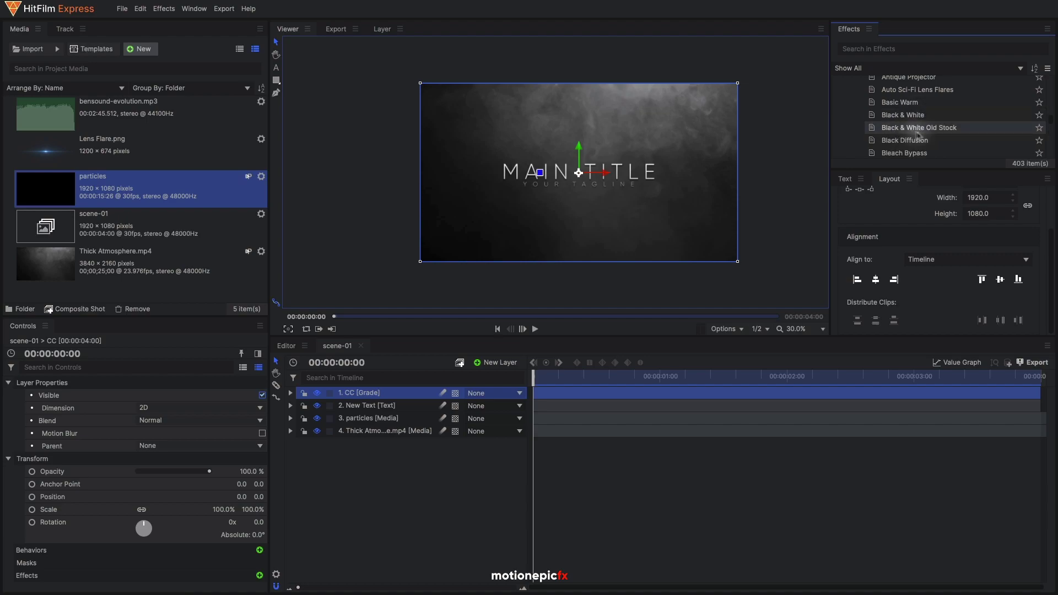
{"action": "scroll", "coordinate": [925, 139], "scroll_direction": "down", "scroll_amount": 6}
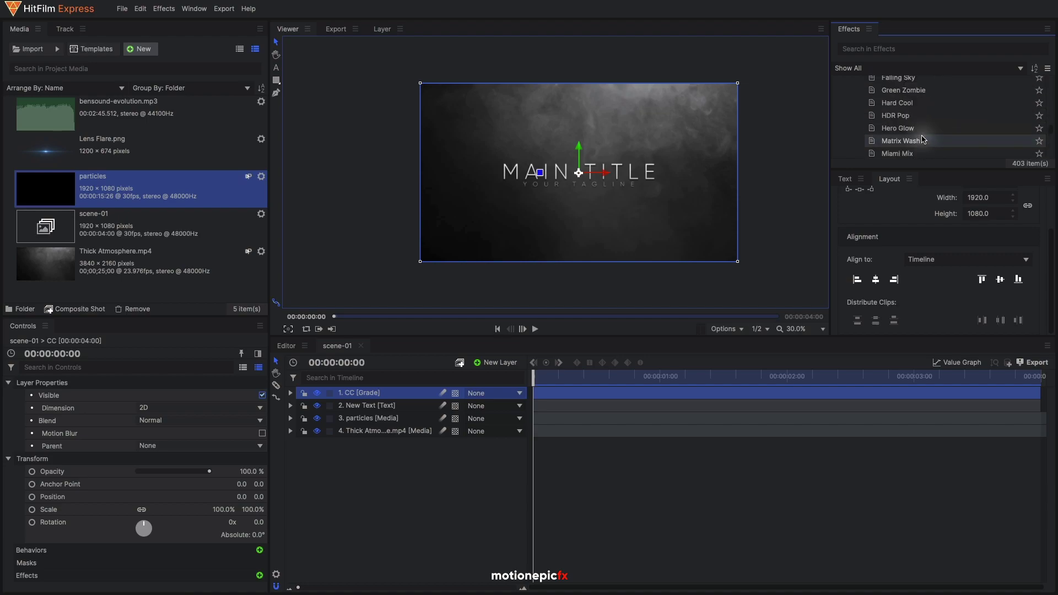
{"action": "scroll", "coordinate": [916, 121], "scroll_direction": "up", "scroll_amount": 5}
{"action": "left_click", "coordinate": [898, 126]}
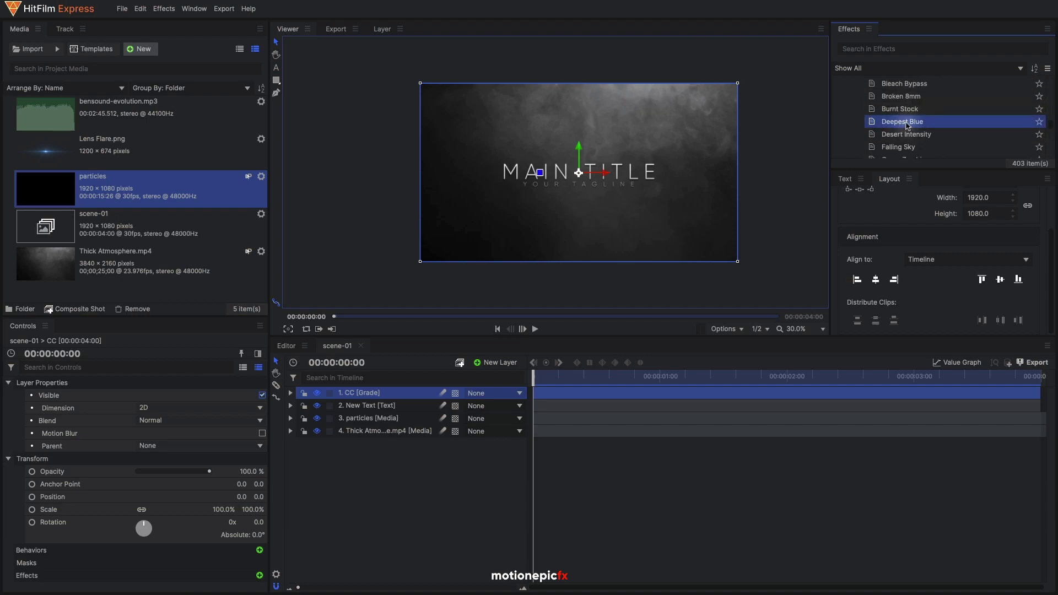
{"action": "left_click_drag", "start_coordinate": [909, 126], "coordinate": [359, 397]}
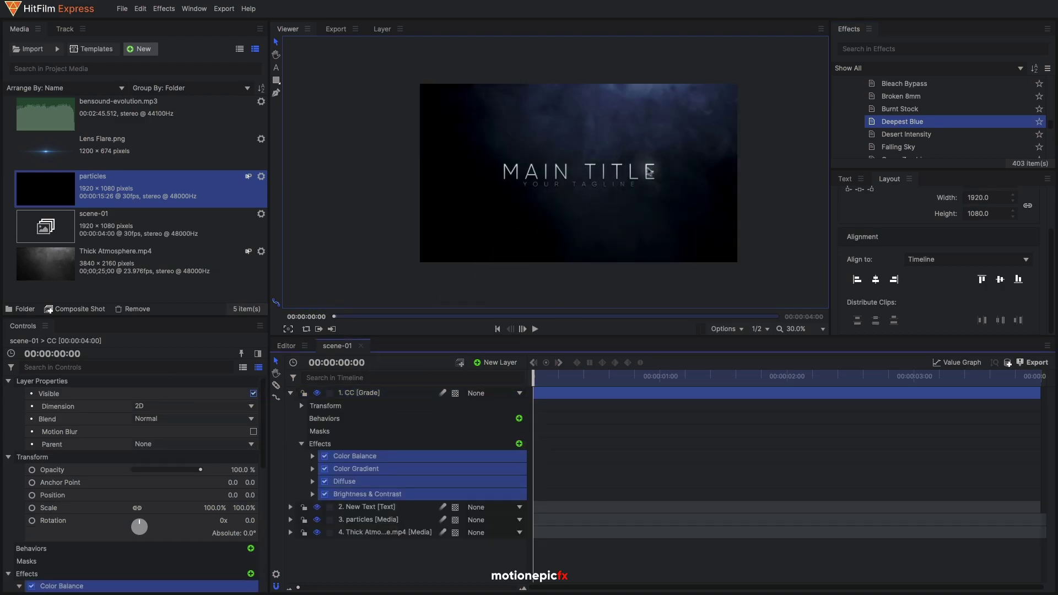
Toggle the CC layer's Brightness & Contrast and Color Balance effects to compare, then collapse it
{"action": "scroll", "coordinate": [589, 179], "scroll_direction": "up", "scroll_amount": 1}
{"action": "scroll", "coordinate": [590, 179], "scroll_direction": "up", "scroll_amount": 3}
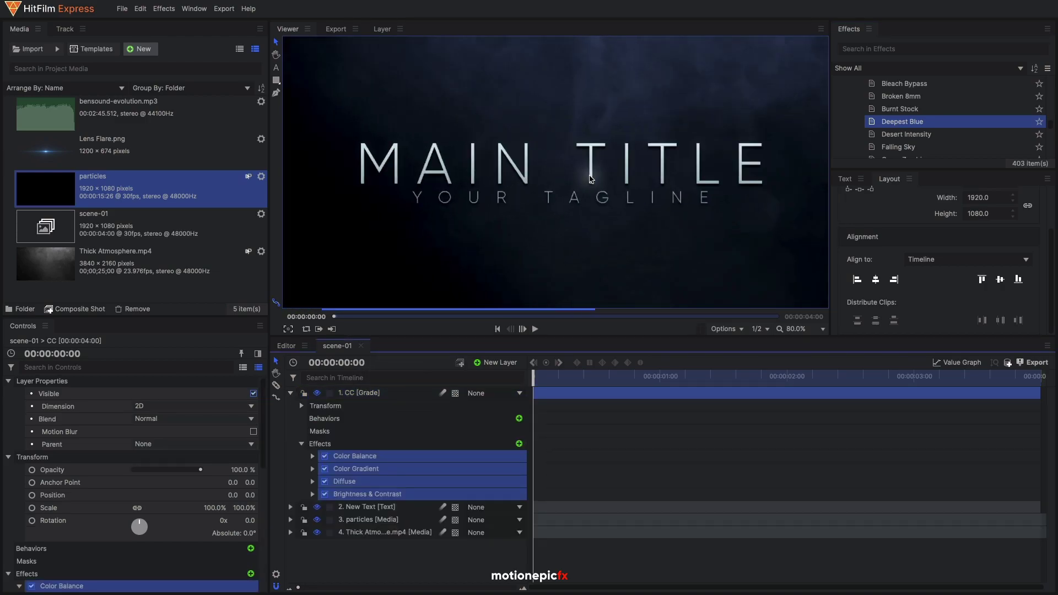
{"action": "scroll", "coordinate": [590, 179], "scroll_direction": "down", "scroll_amount": 4}
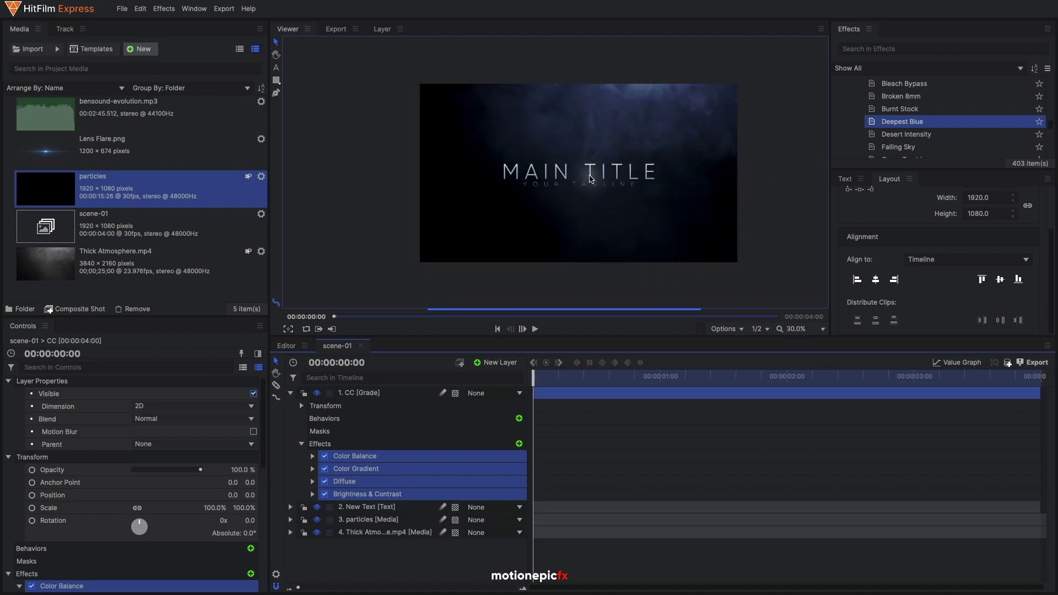
{"action": "scroll", "coordinate": [590, 179], "scroll_direction": "up", "scroll_amount": 1}
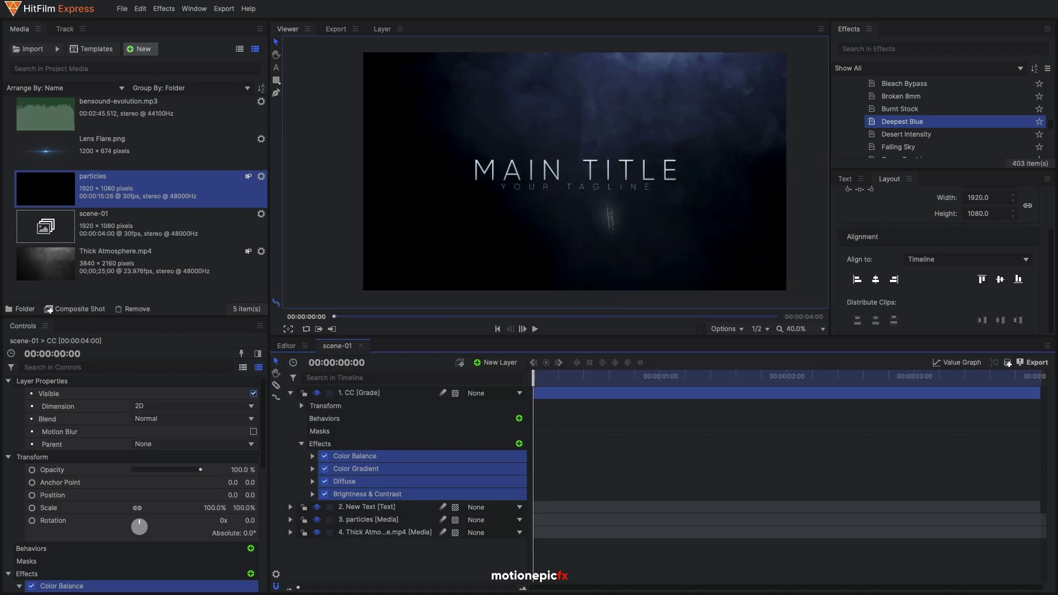
{"action": "left_click", "coordinate": [363, 494]}
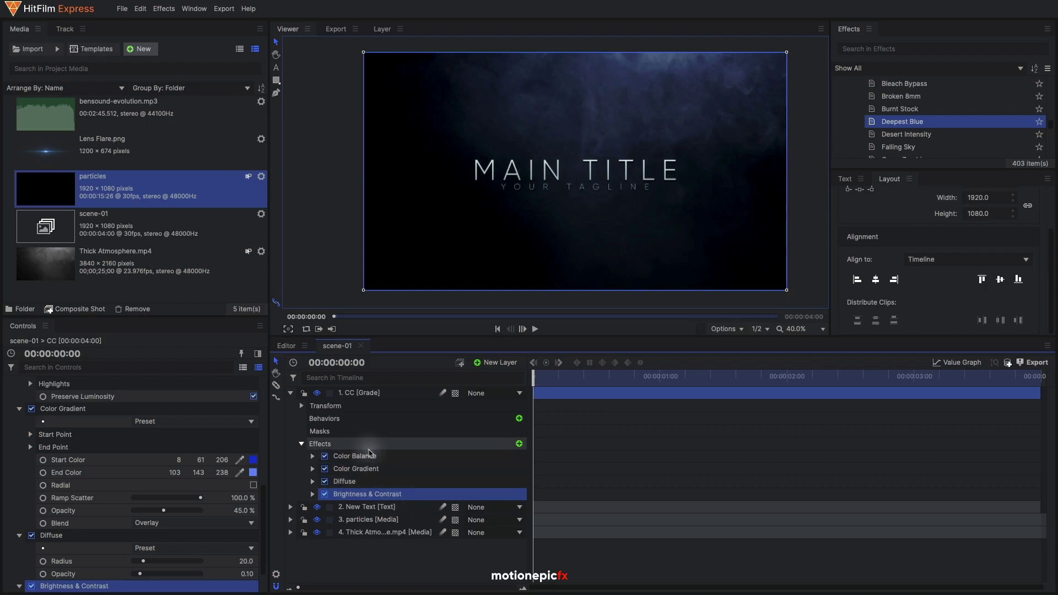
{"action": "left_click", "coordinate": [325, 495]}
{"action": "left_click", "coordinate": [325, 495]}
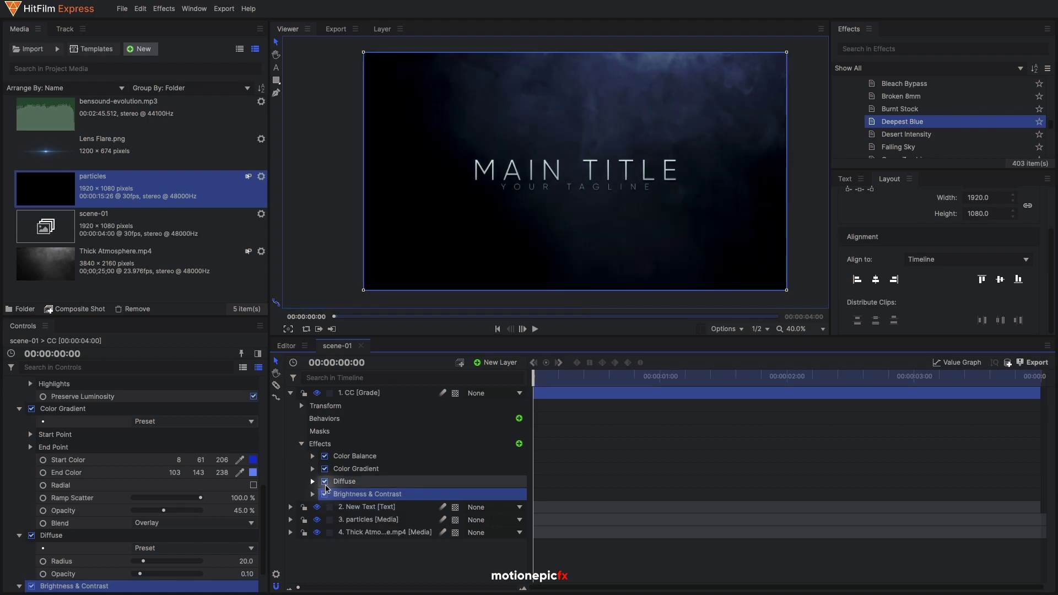
{"action": "left_click", "coordinate": [325, 456]}
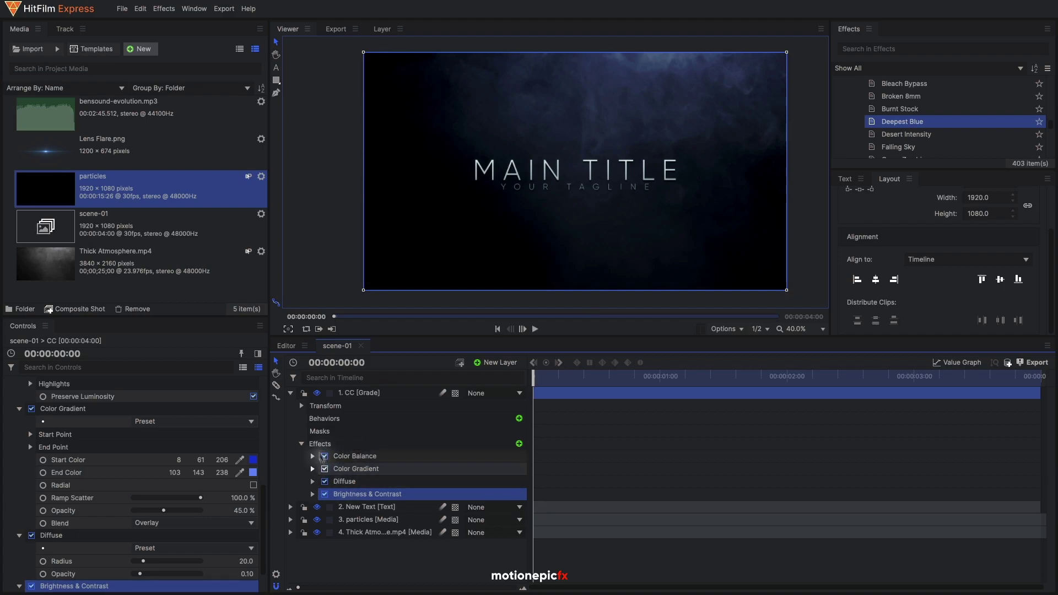
{"action": "left_click", "coordinate": [291, 393]}
{"action": "left_click", "coordinate": [412, 466]}
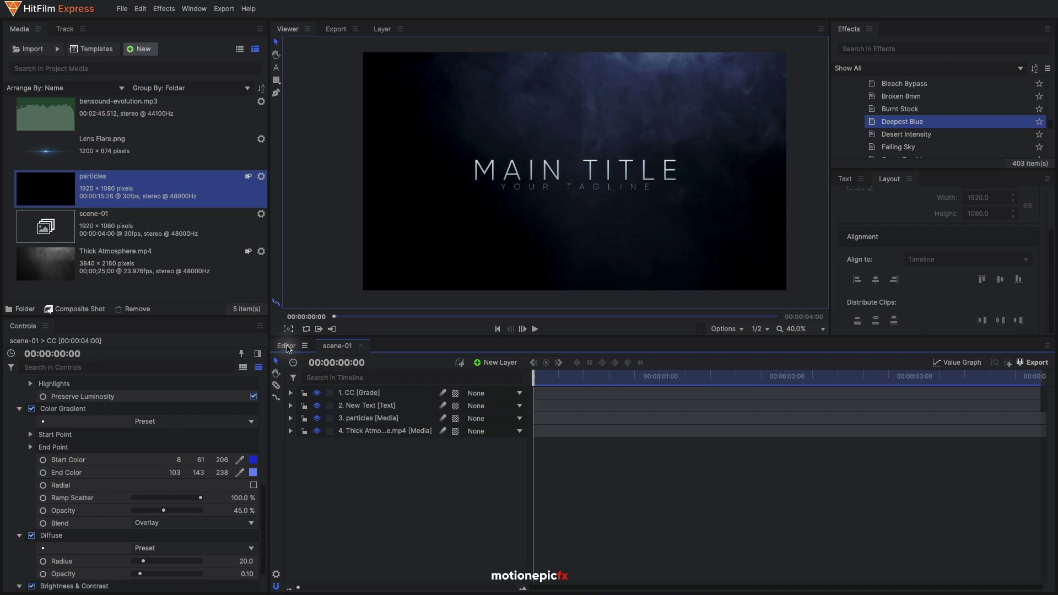
Place bensound-evolution.mp3 on Audio 1, trim its start, and add scene-01 to the Editor timeline
{"action": "left_click", "coordinate": [287, 348]}
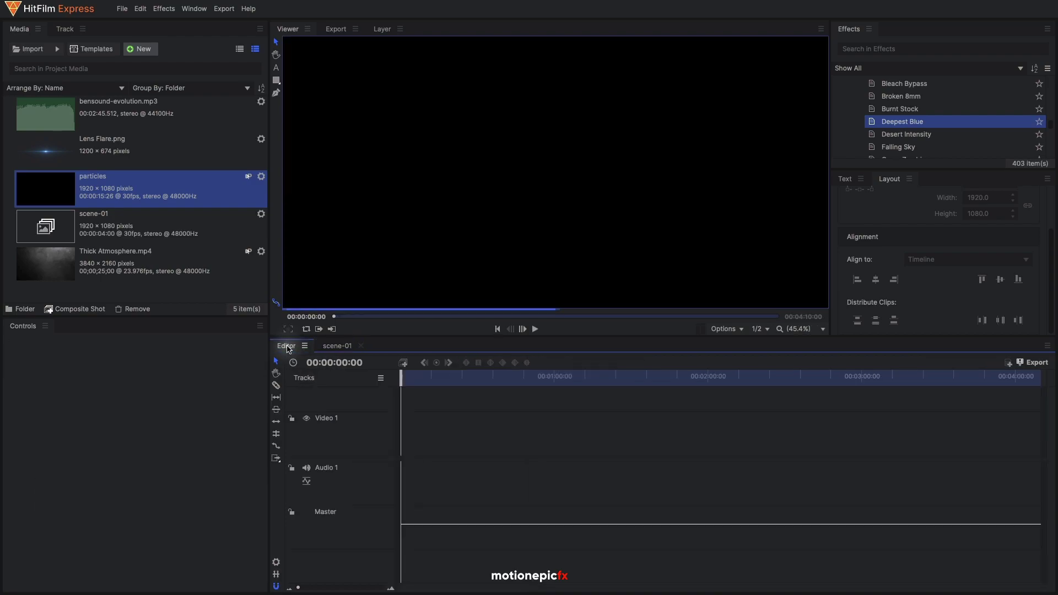
{"action": "left_click", "coordinate": [73, 114]}
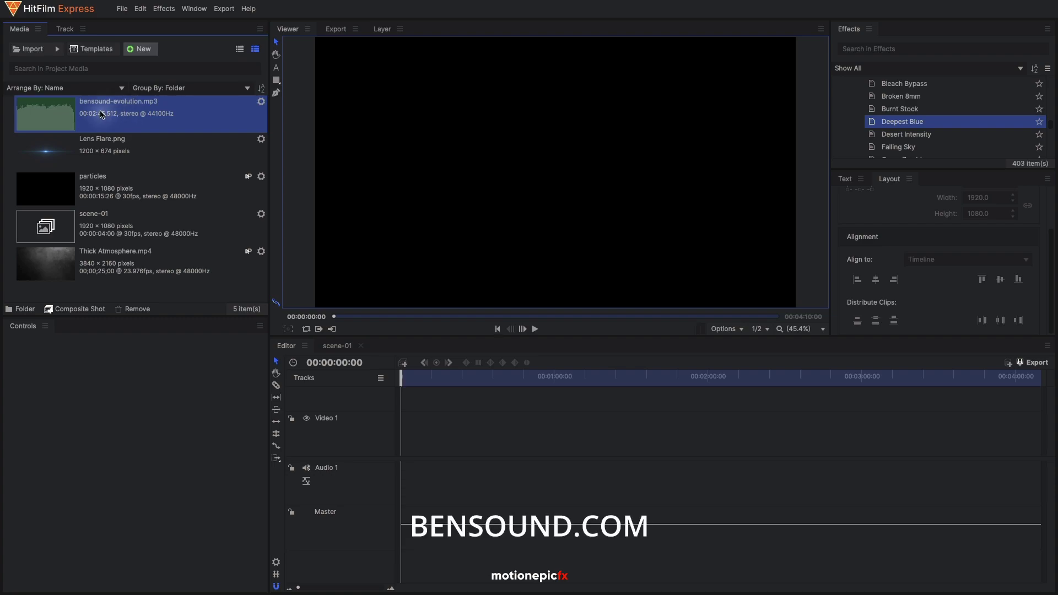
{"action": "left_click_drag", "start_coordinate": [106, 114], "coordinate": [402, 486]}
{"action": "left_click_drag", "start_coordinate": [299, 589], "coordinate": [355, 588]}
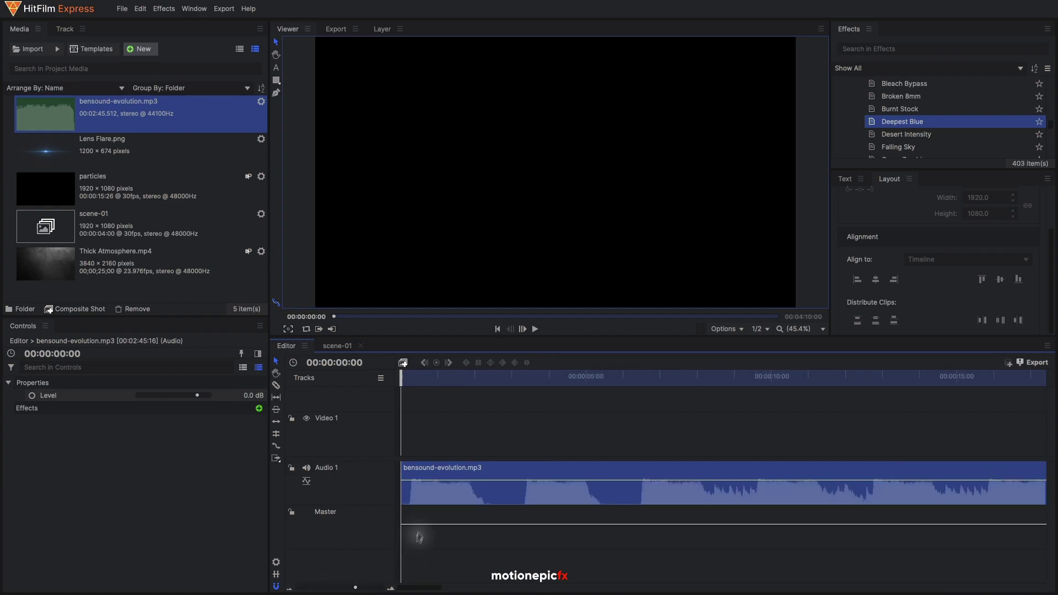
{"action": "left_click_drag", "start_coordinate": [399, 491], "coordinate": [402, 486]}
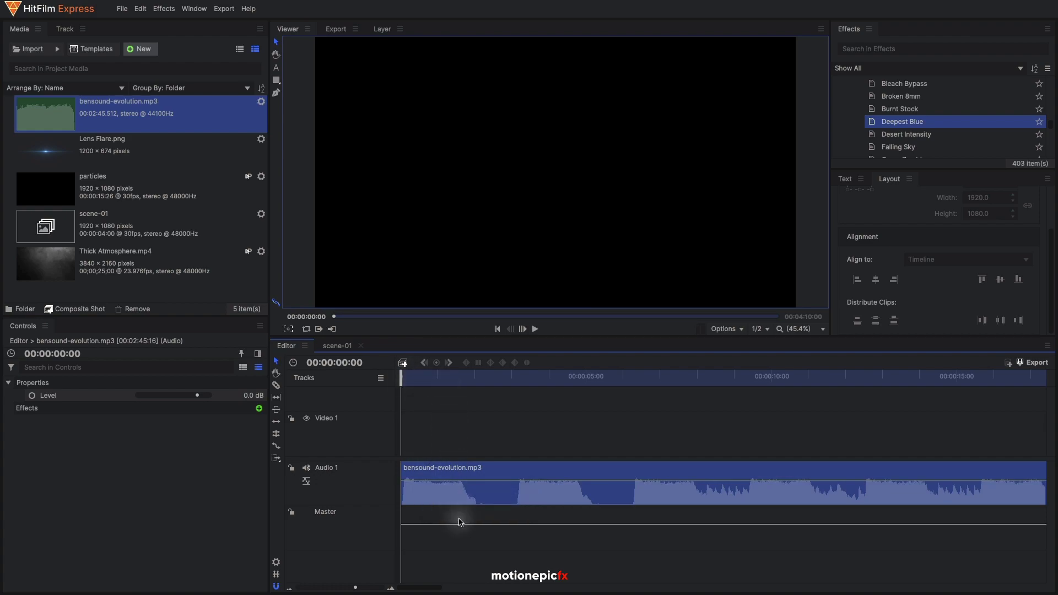
{"action": "left_click_drag", "start_coordinate": [99, 227], "coordinate": [405, 563]}
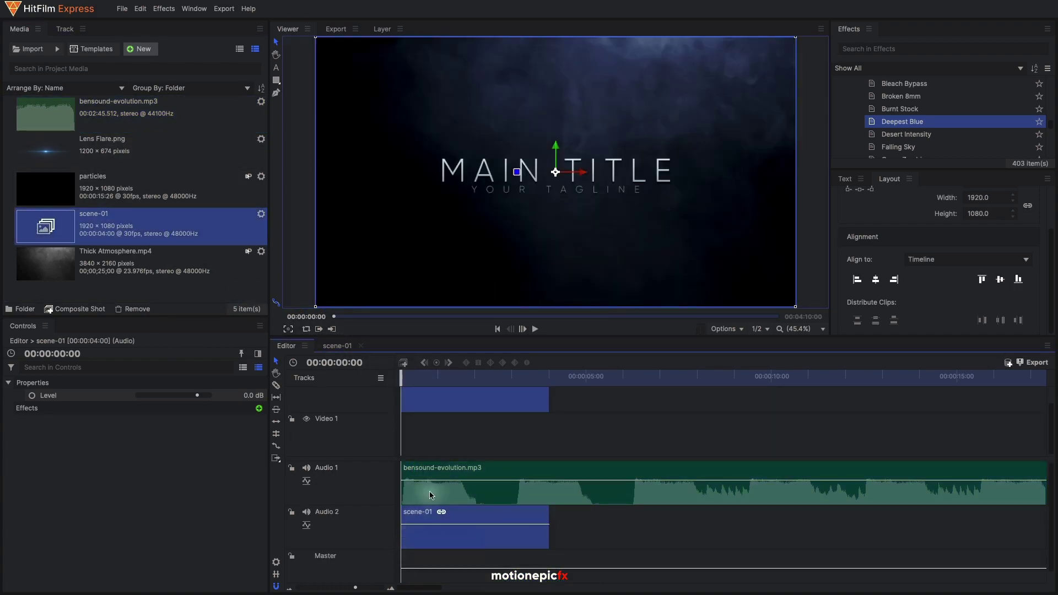
Delete the empty Audio 2 track and move the scene-01 clip onto Video 1
{"action": "right_click", "coordinate": [356, 528]}
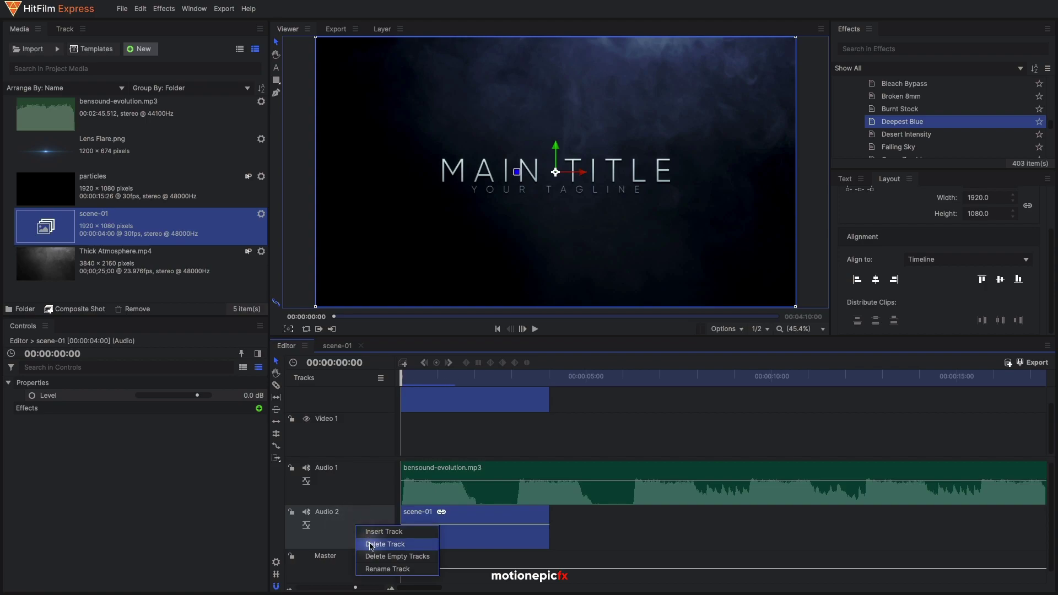
{"action": "left_click", "coordinate": [371, 545]}
{"action": "left_click", "coordinate": [574, 310]}
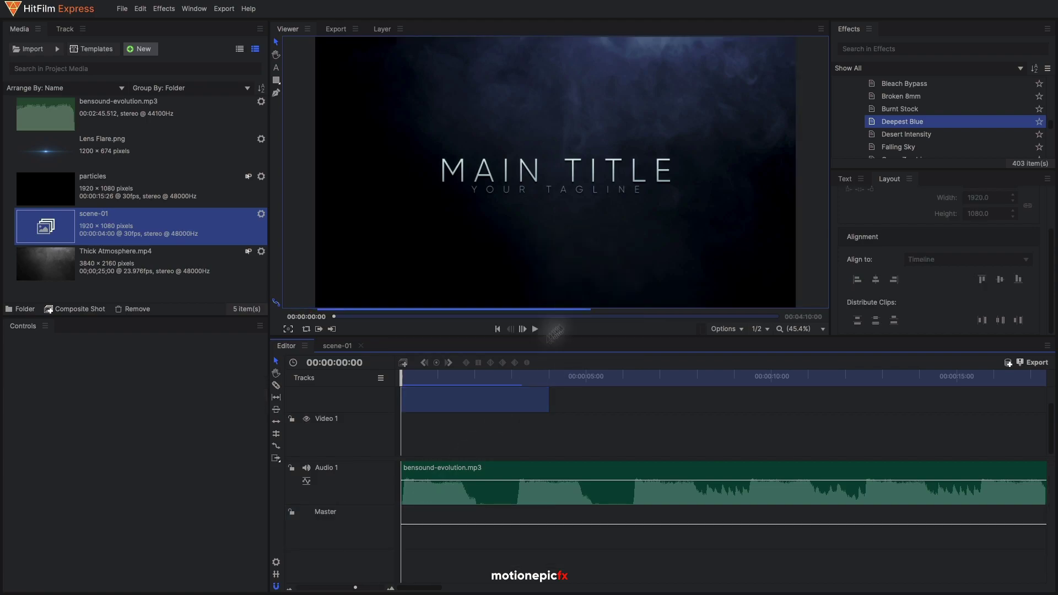
{"action": "left_click_drag", "start_coordinate": [425, 408], "coordinate": [423, 432]}
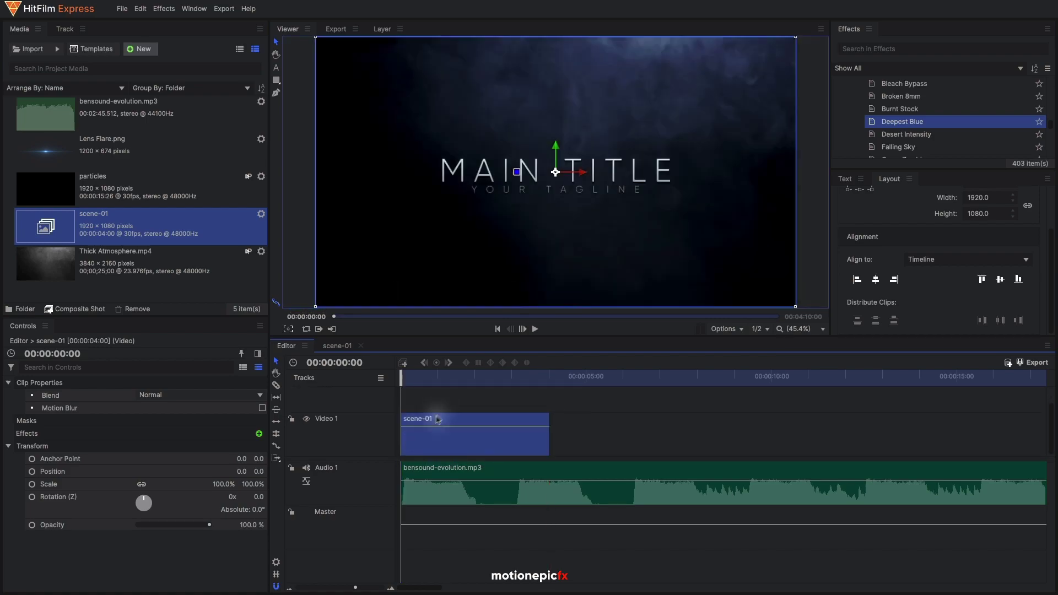
Preview the sequence and trim scene-01 to end around 00:00:03:05
{"action": "left_click_drag", "start_coordinate": [408, 378], "coordinate": [432, 379]}
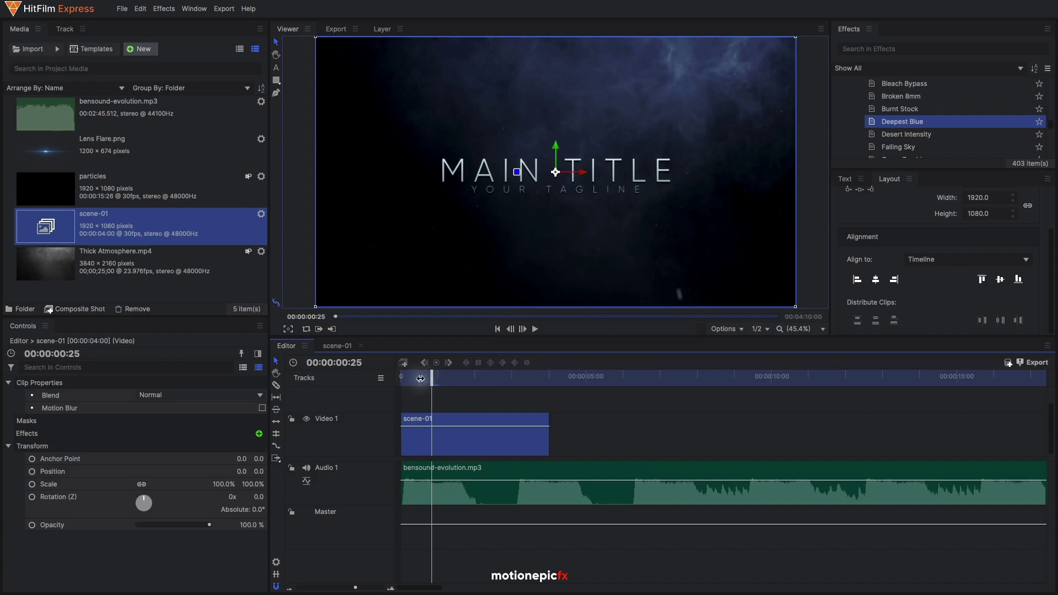
{"action": "key", "text": "Home"}
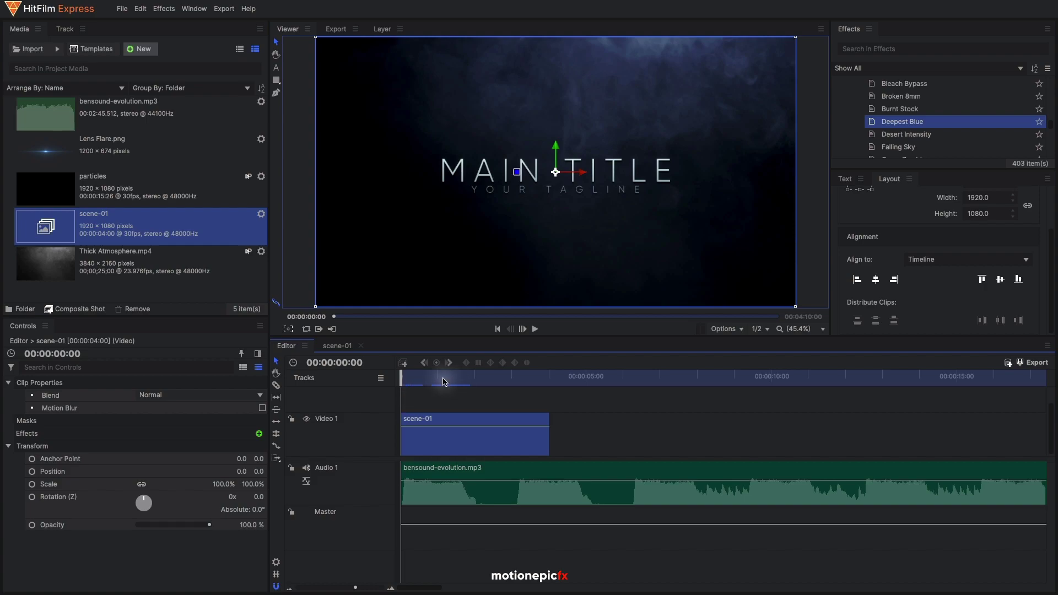
{"action": "key", "text": "space"}
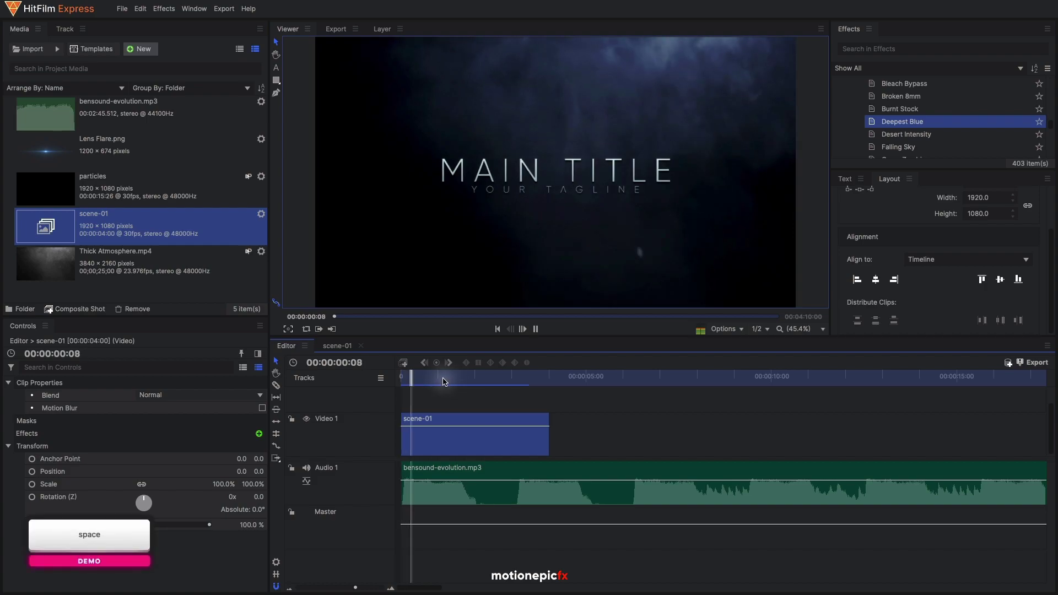
{"action": "key", "text": "space"}
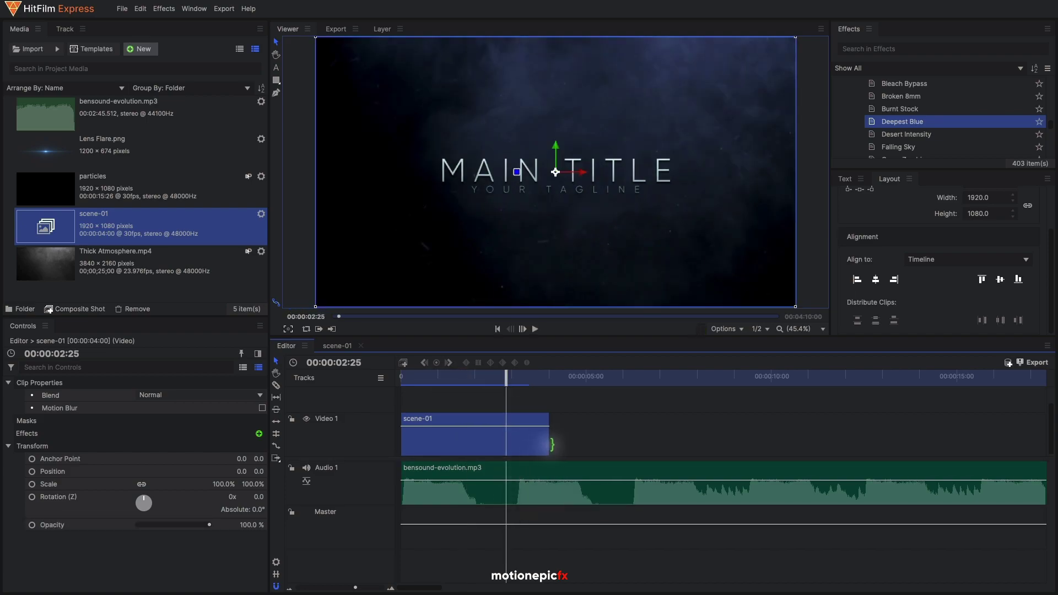
{"action": "left_click_drag", "start_coordinate": [551, 444], "coordinate": [519, 436]}
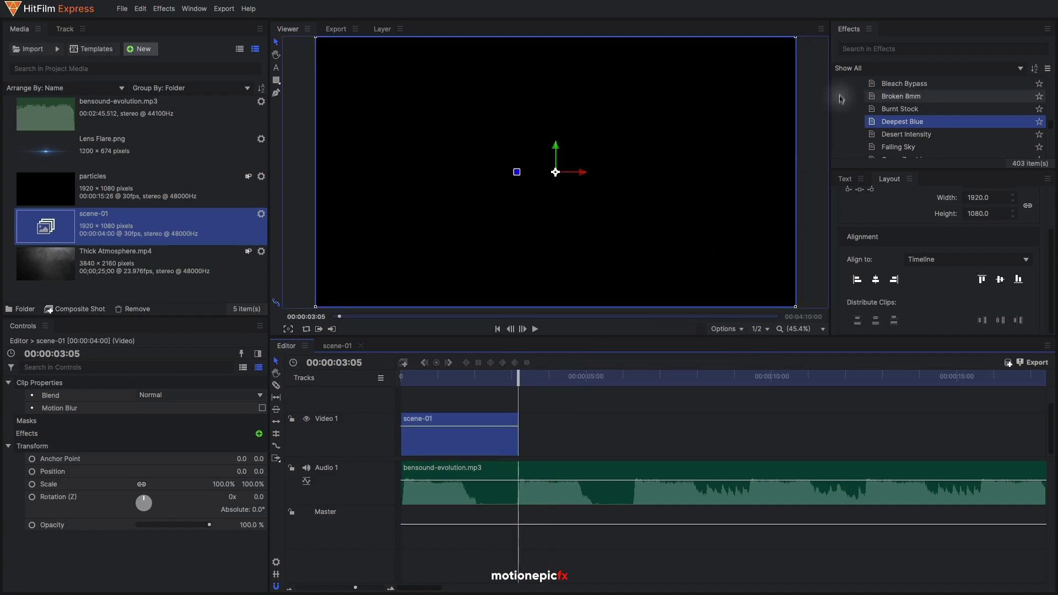
Search 'fade' and add a Fade to Color transition to scene-01's end, then preview it
{"action": "left_click", "coordinate": [865, 49]}
{"action": "type", "text": "fade"}
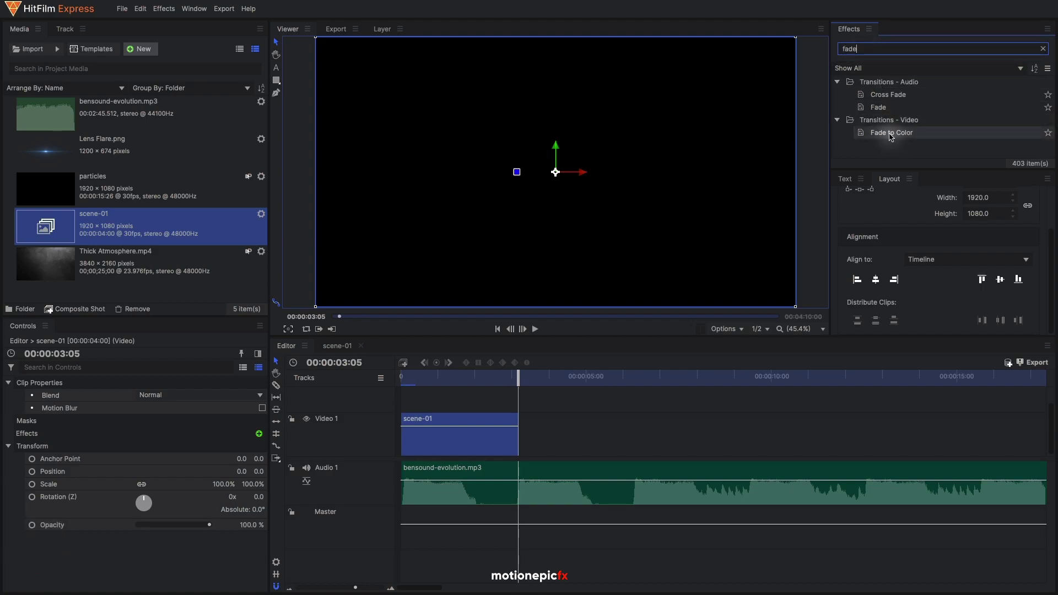
{"action": "left_click_drag", "start_coordinate": [891, 134], "coordinate": [513, 431]}
{"action": "left_click_drag", "start_coordinate": [412, 382], "coordinate": [392, 380]}
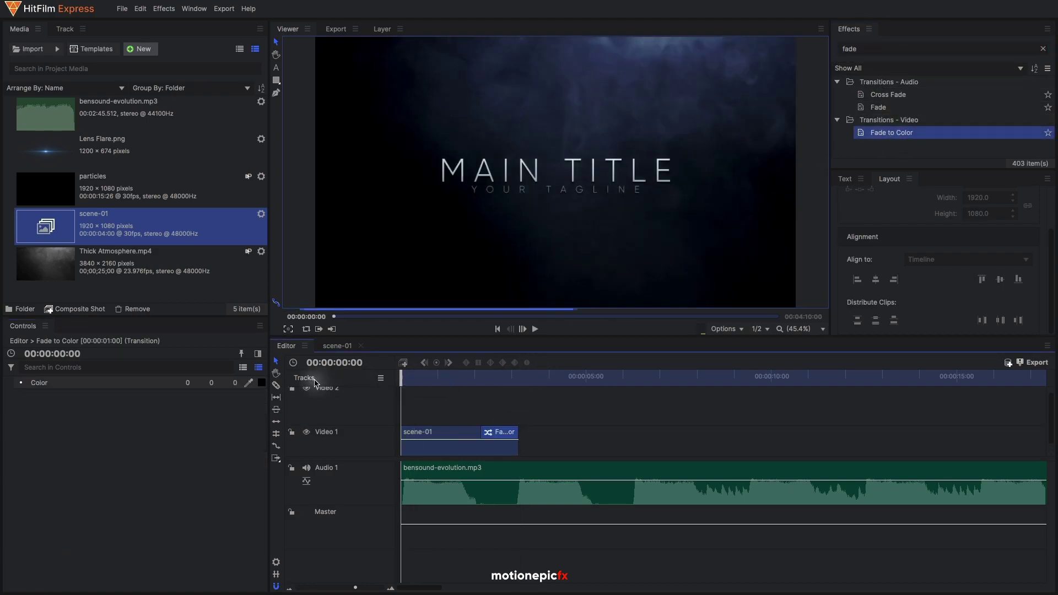
{"action": "key", "text": "space"}
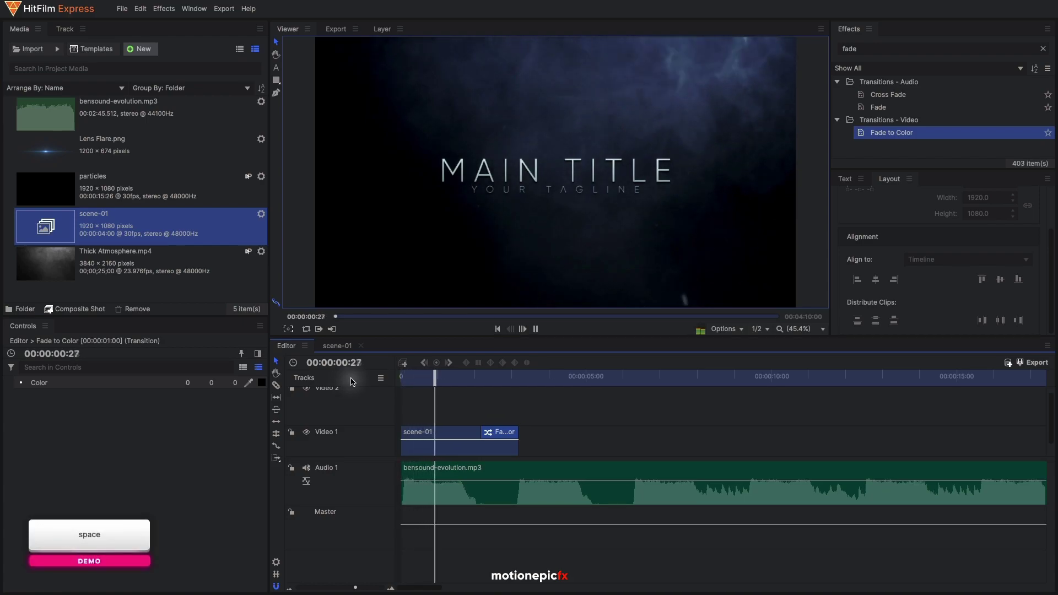
{"action": "key", "text": "space"}
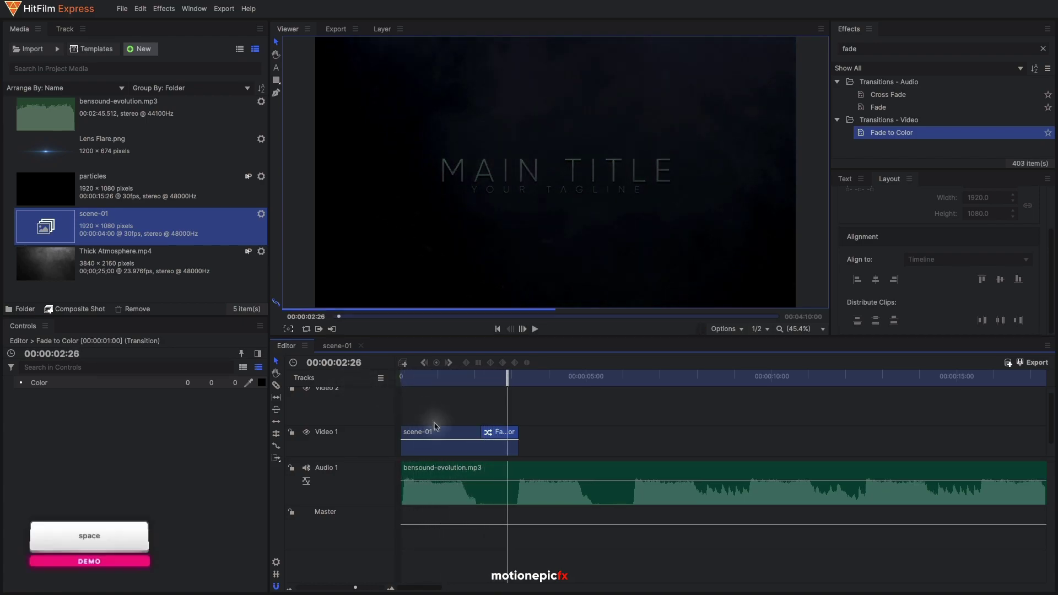
Drag the fade's start earlier to lengthen it to about 00:00:01:12, then preview the fade to black
{"action": "left_click_drag", "start_coordinate": [477, 430], "coordinate": [466, 431]}
{"action": "left_click", "coordinate": [443, 377]}
{"action": "key", "text": "space"}
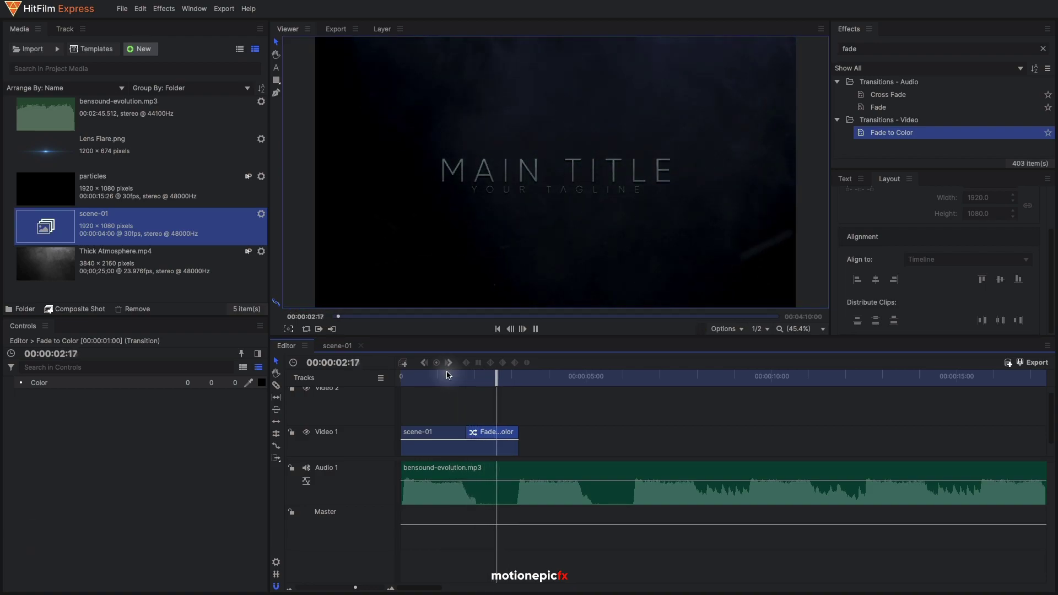
{"action": "key", "text": "space"}
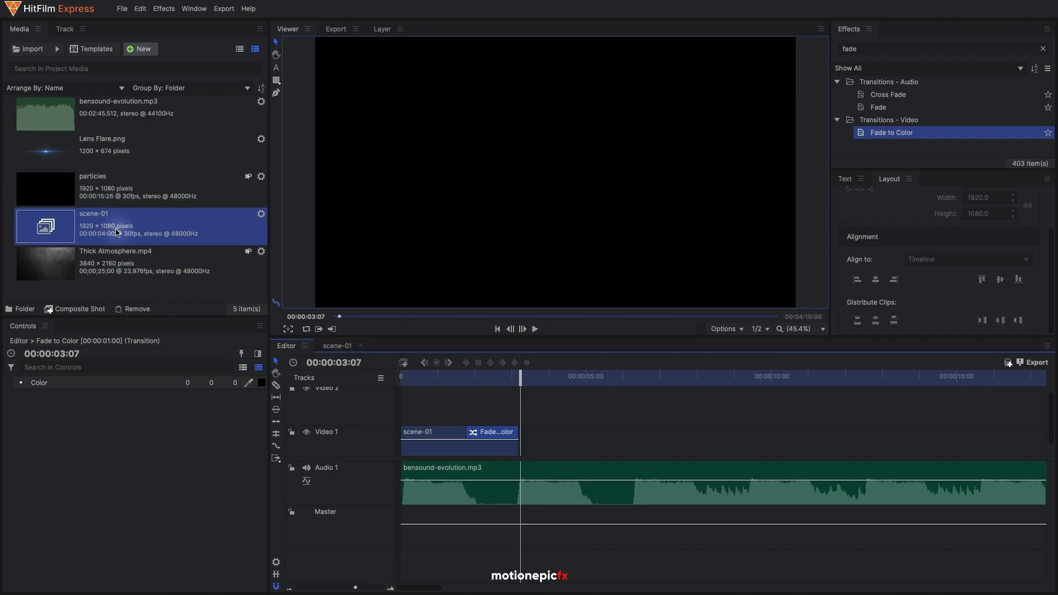
Duplicate the scene-01 composite with Cmd+D and rename the copy from scene-01 to scene-02
{"action": "key", "text": "super"}
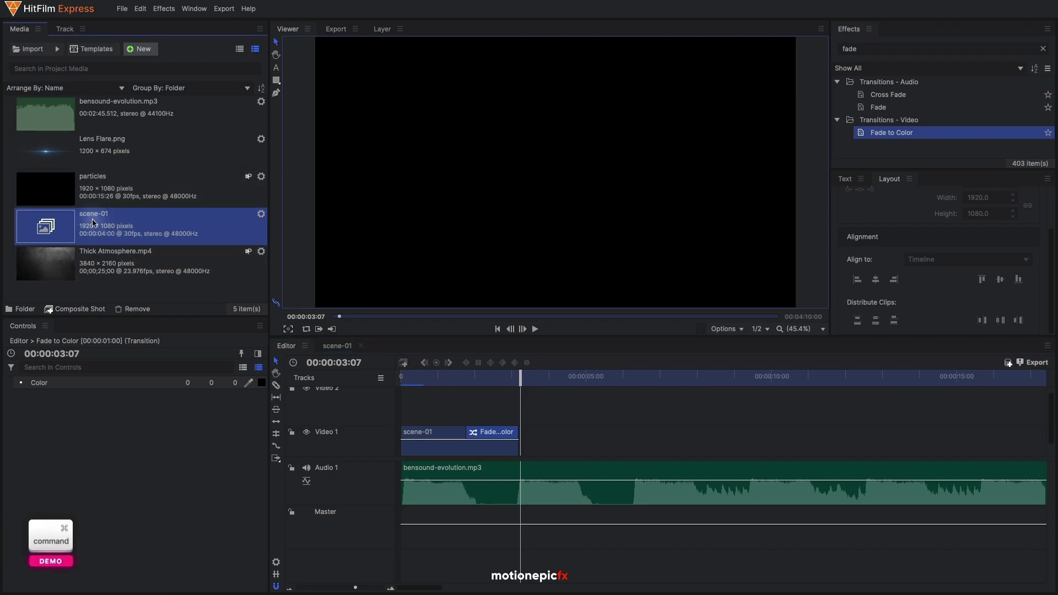
{"action": "key", "text": "super+d"}
{"action": "key", "text": "grave"}
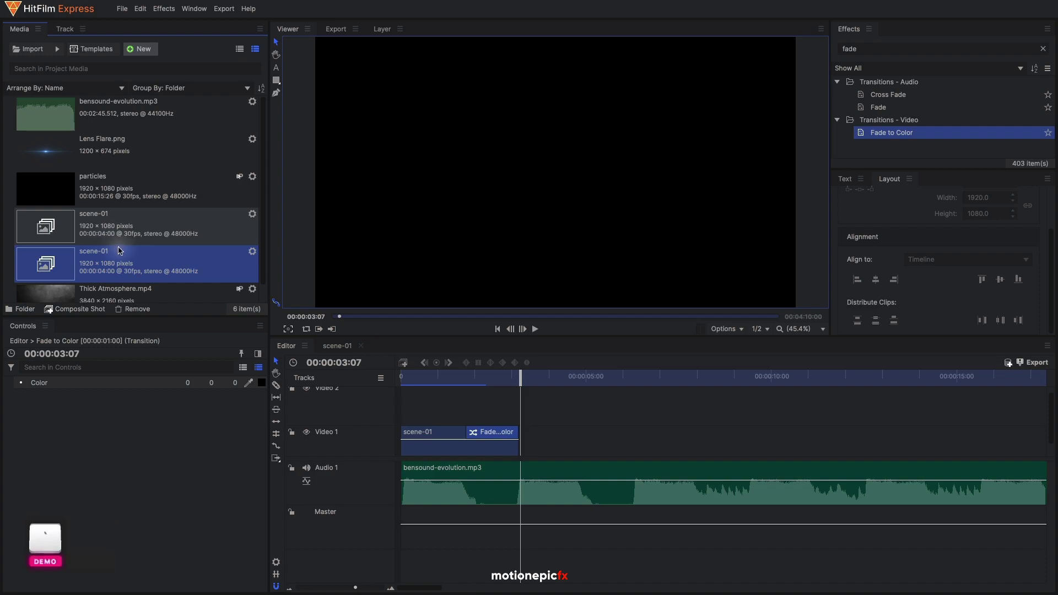
{"action": "left_click", "coordinate": [116, 253]}
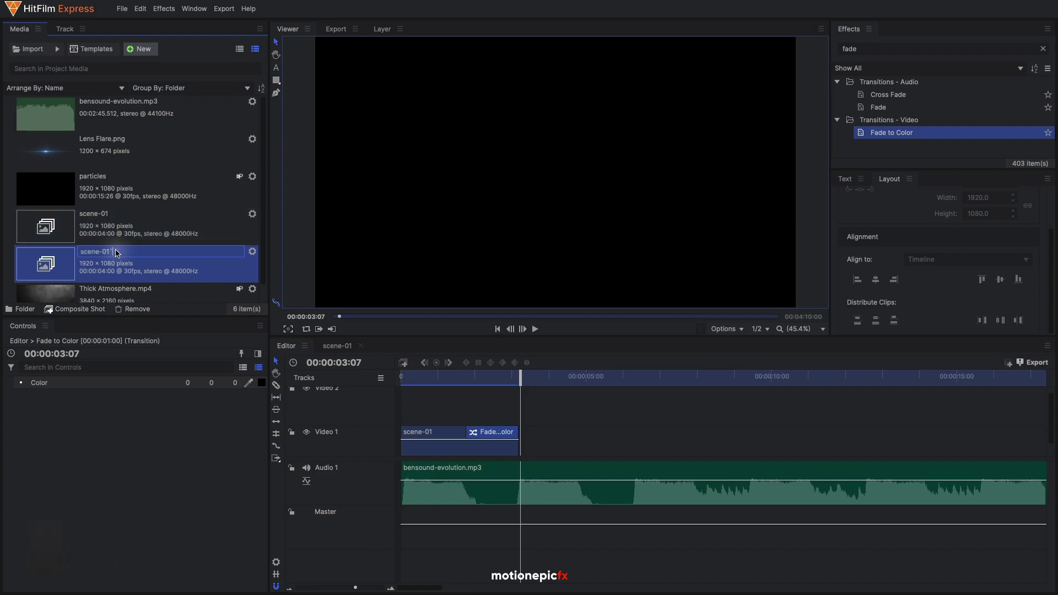
{"action": "key", "text": "BackSpace"}
{"action": "type", "text": "2"}
{"action": "key", "text": "Return"}
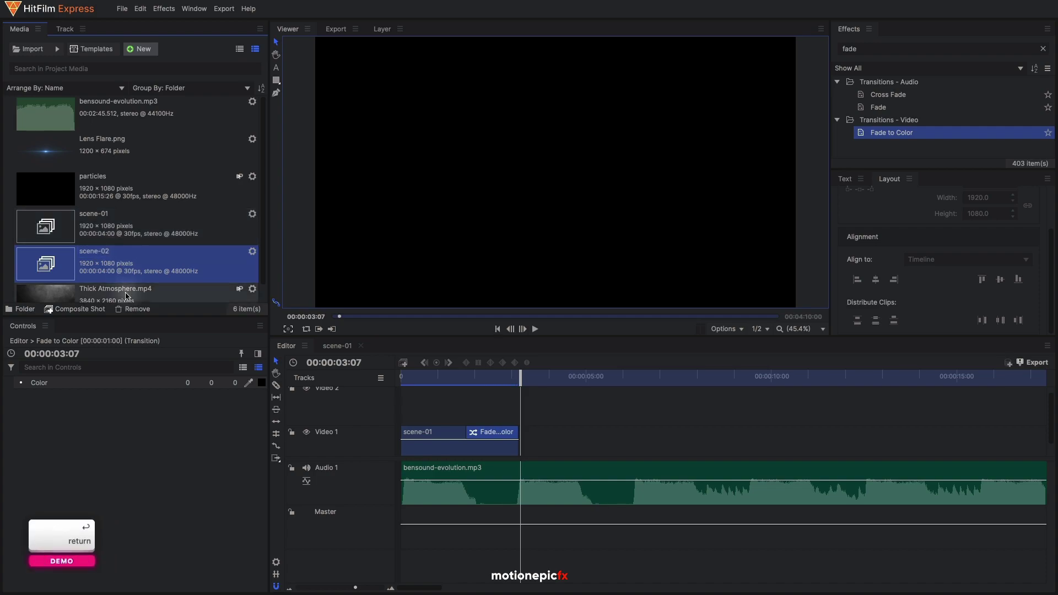
Open scene-02 and retype its New Text title as IN ASSOCIATION WITH FXHOME
{"action": "double_click", "coordinate": [132, 269]}
{"action": "left_click", "coordinate": [355, 405]}
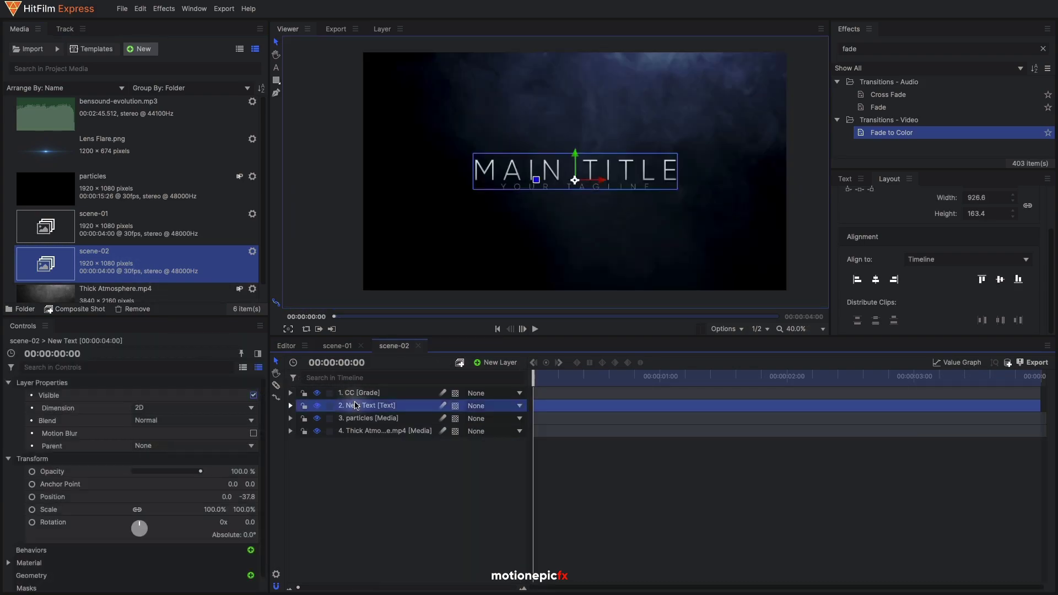
{"action": "left_click", "coordinate": [277, 68]}
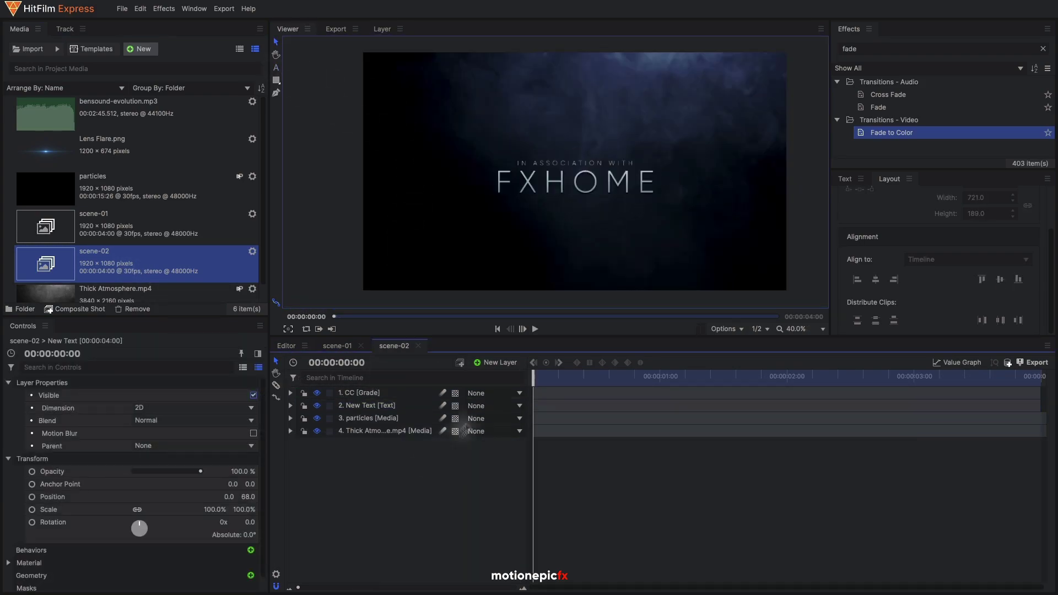
{"action": "left_click", "coordinate": [377, 436]}
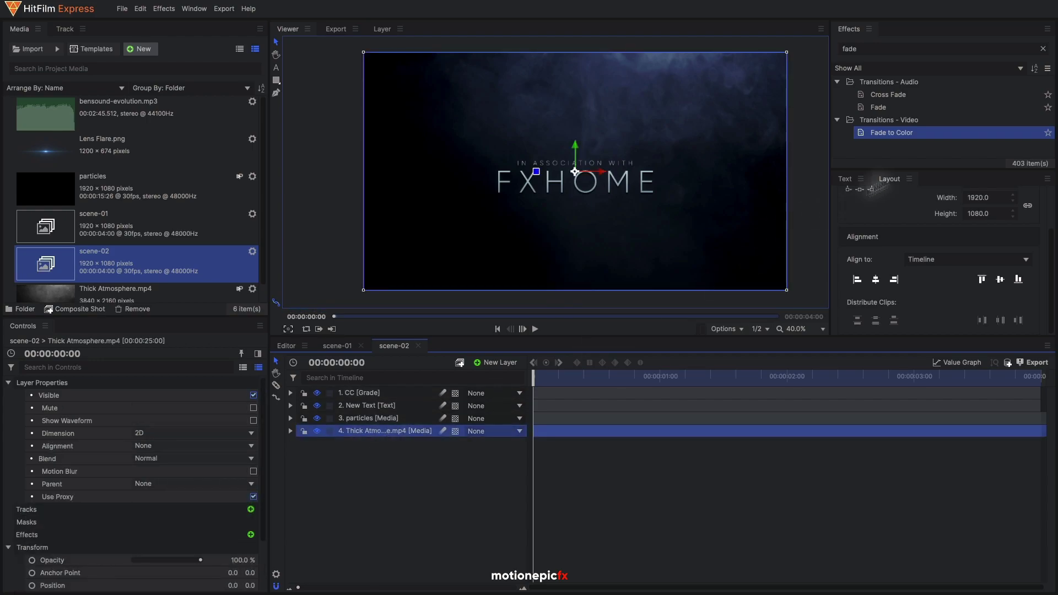
Mirror the Thick Atmosphere layer so the smoke sits along the bottom, reverting a trial 90° rotation
{"action": "scroll", "coordinate": [892, 242], "scroll_direction": "up", "scroll_amount": 2}
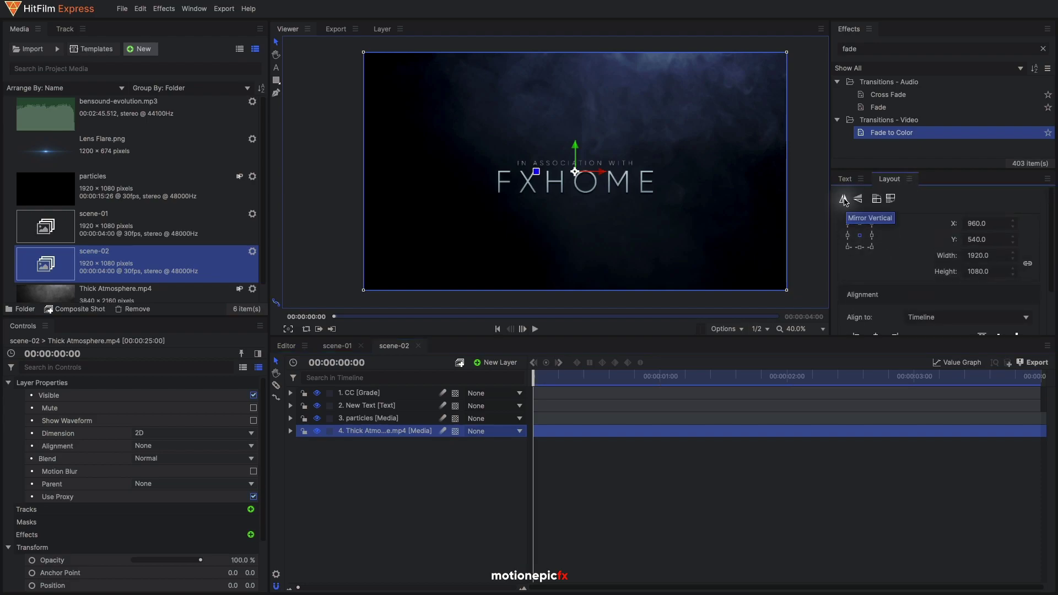
{"action": "left_click", "coordinate": [844, 200]}
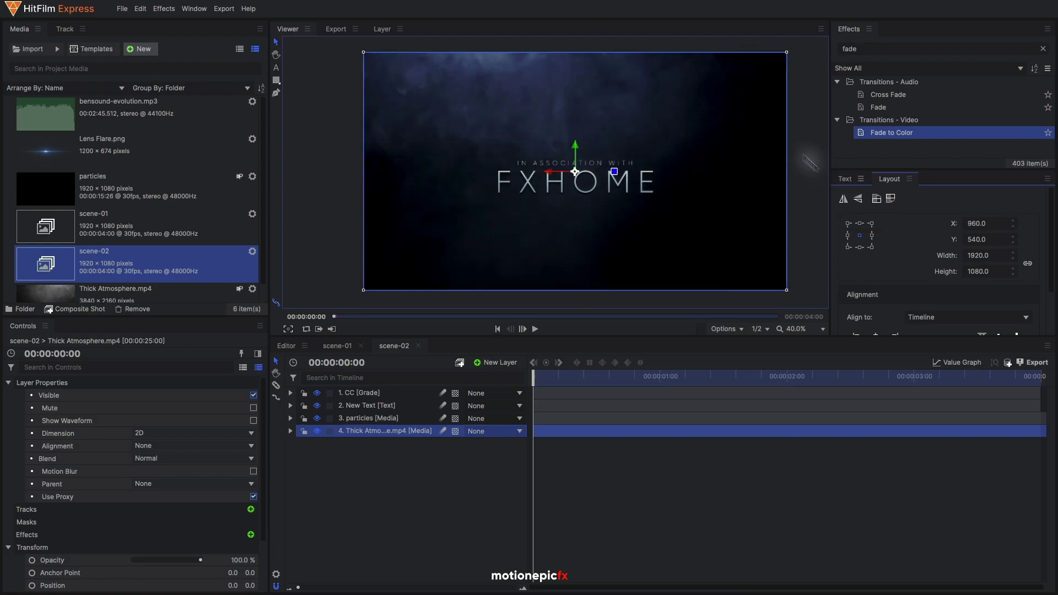
{"action": "left_click", "coordinate": [877, 199]}
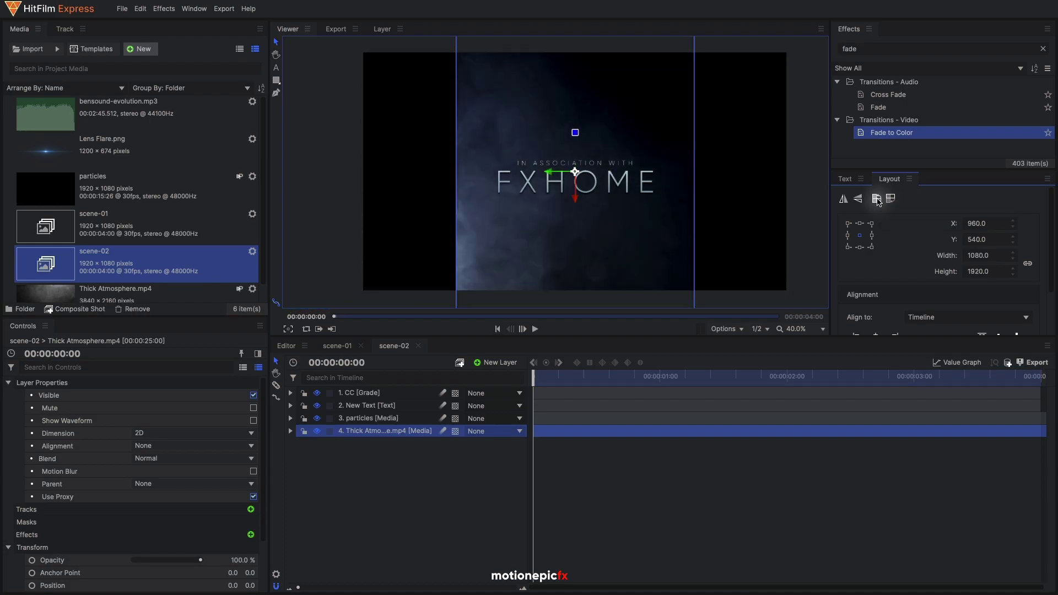
{"action": "left_click", "coordinate": [891, 199]}
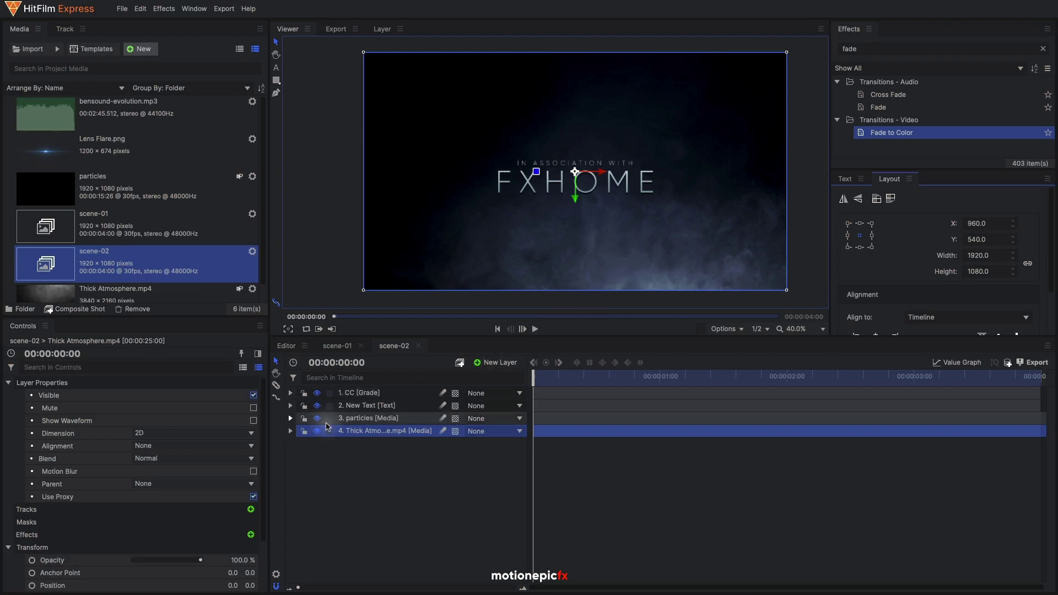
Select the particles layer at the 1-second mark and flip it with the Mirror buttons
{"action": "left_click", "coordinate": [353, 418]}
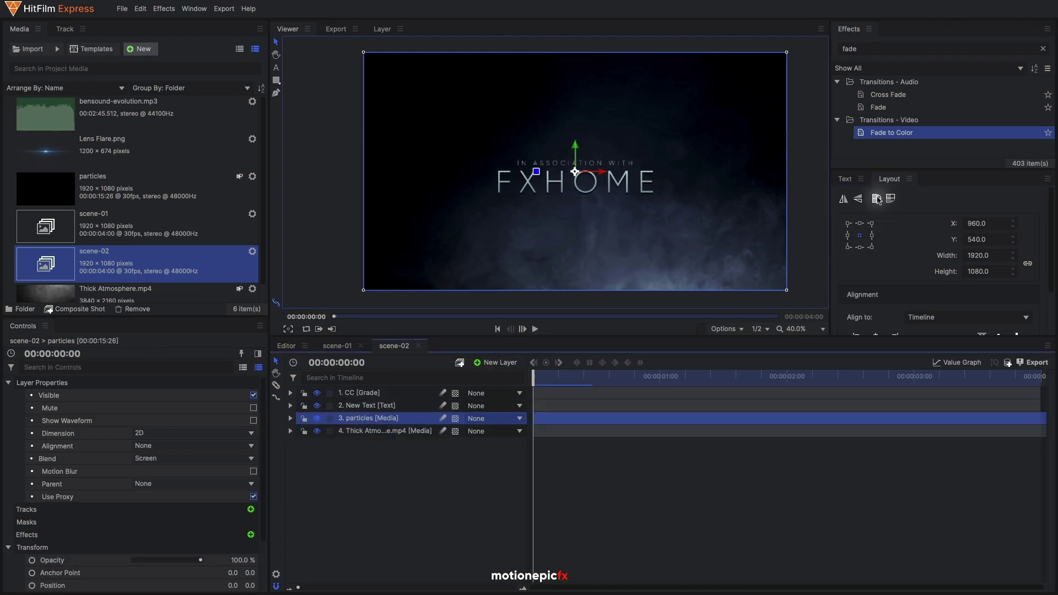
{"action": "left_click", "coordinate": [660, 376]}
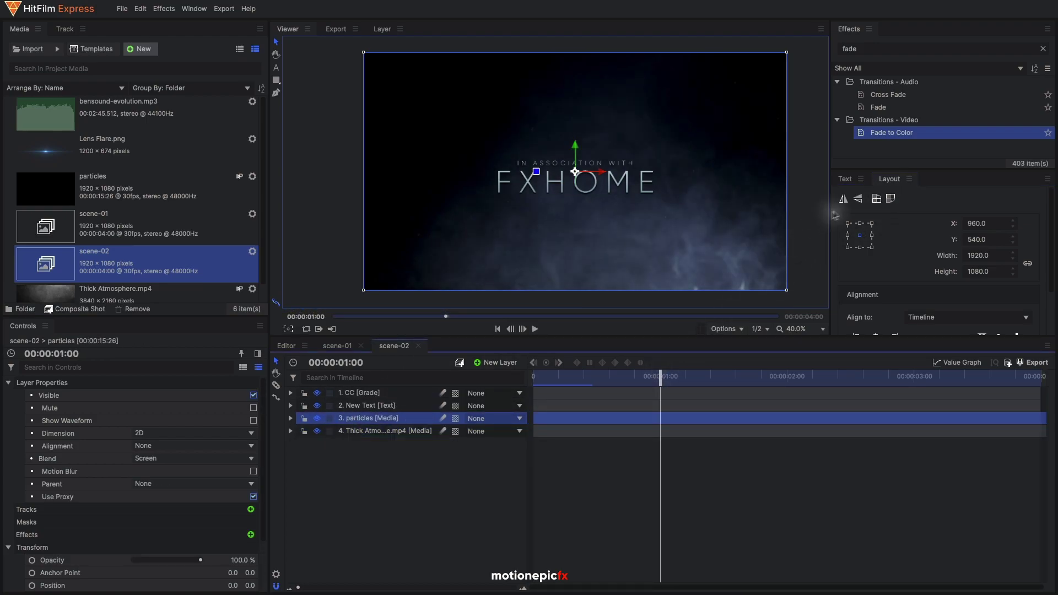
{"action": "left_click", "coordinate": [877, 199]}
{"action": "left_click", "coordinate": [876, 200]}
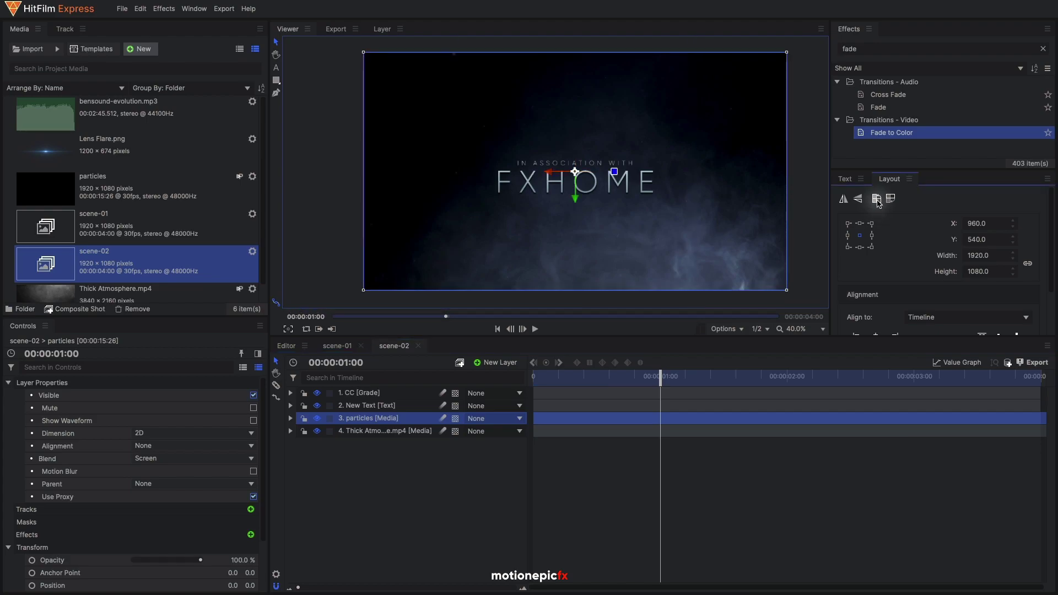
Add scene-02 to the Editor timeline, delete the Audio 2 track, and place scene-02 on Video 1 after scene-01
{"action": "left_click", "coordinate": [287, 346]}
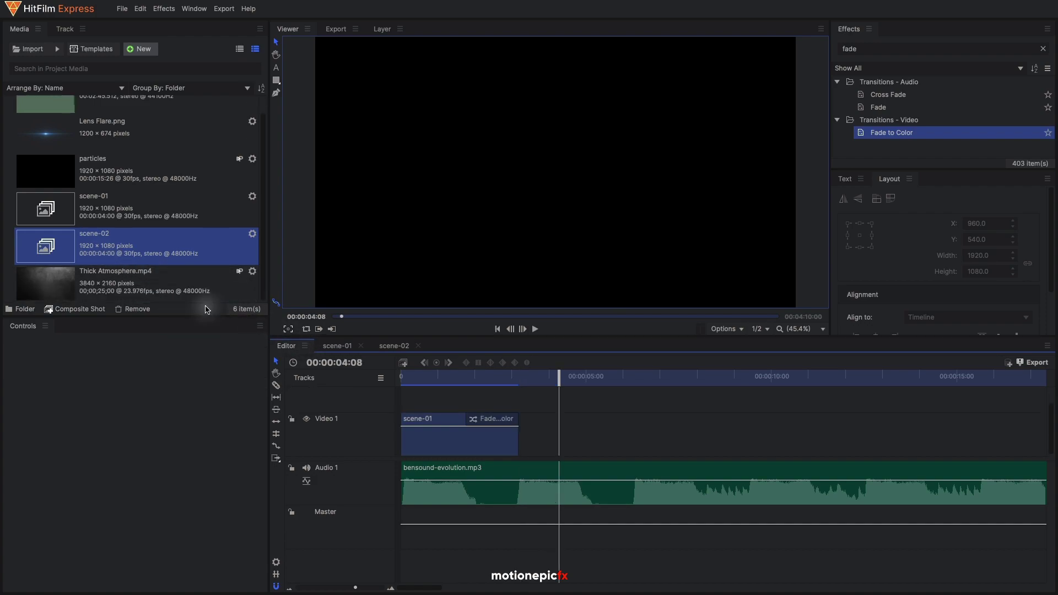
{"action": "left_click_drag", "start_coordinate": [95, 248], "coordinate": [521, 551]}
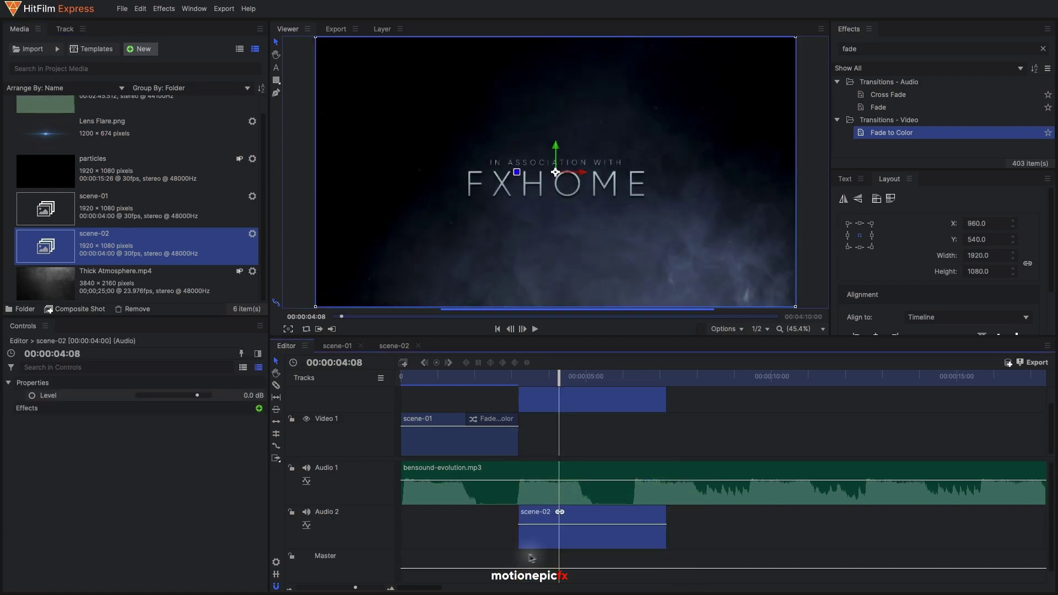
{"action": "right_click", "coordinate": [355, 529]}
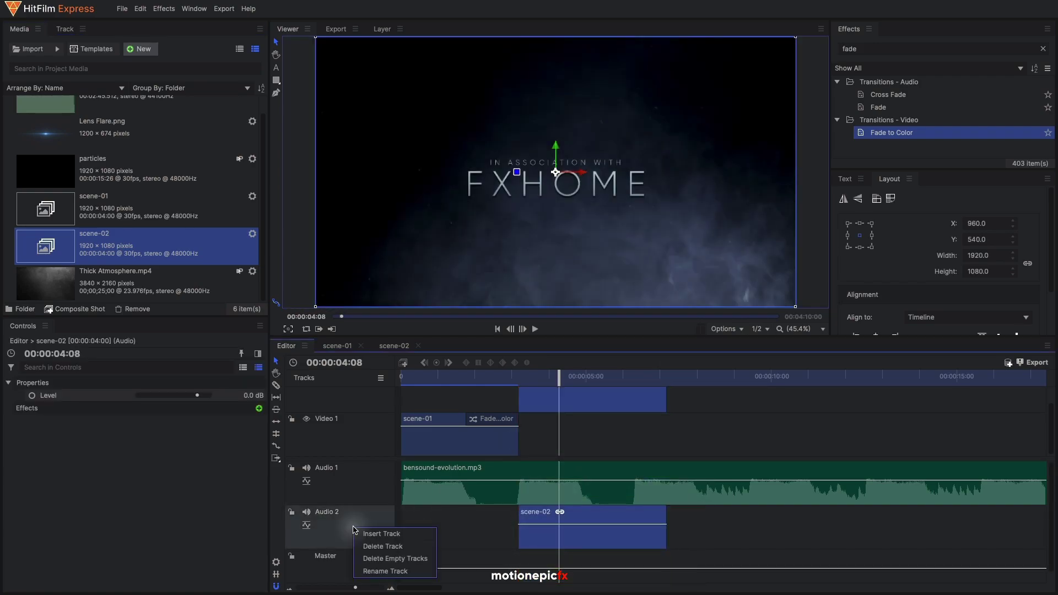
{"action": "left_click", "coordinate": [378, 546]}
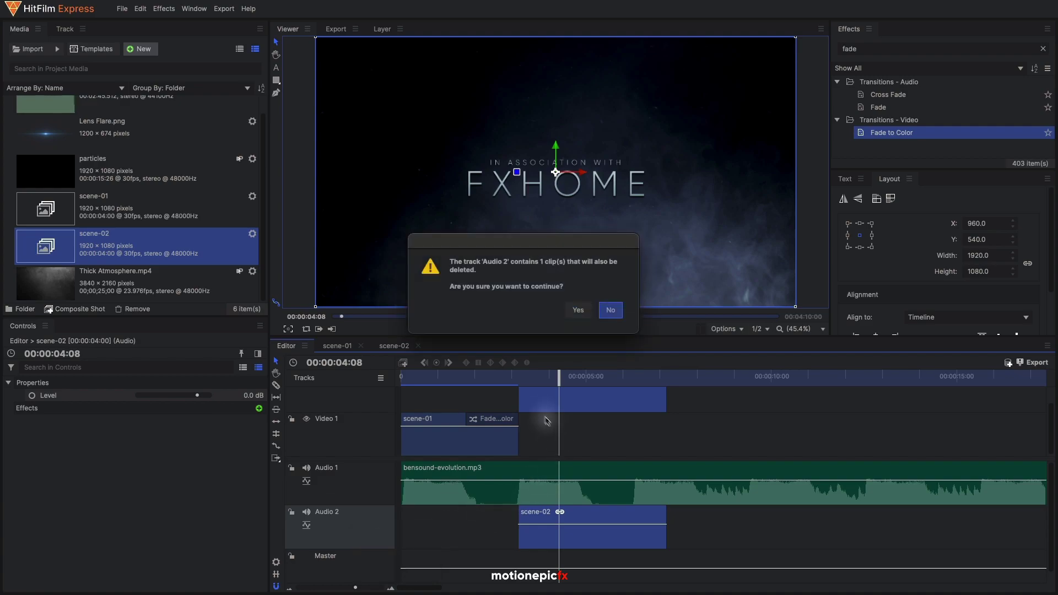
{"action": "left_click", "coordinate": [577, 308]}
{"action": "mouse_move", "coordinate": [531, 408]}
{"action": "left_mouse_down"}
{"action": "mouse_move", "coordinate": [531, 431]}
{"action": "mouse_move", "coordinate": [537, 422]}
{"action": "left_mouse_up"}
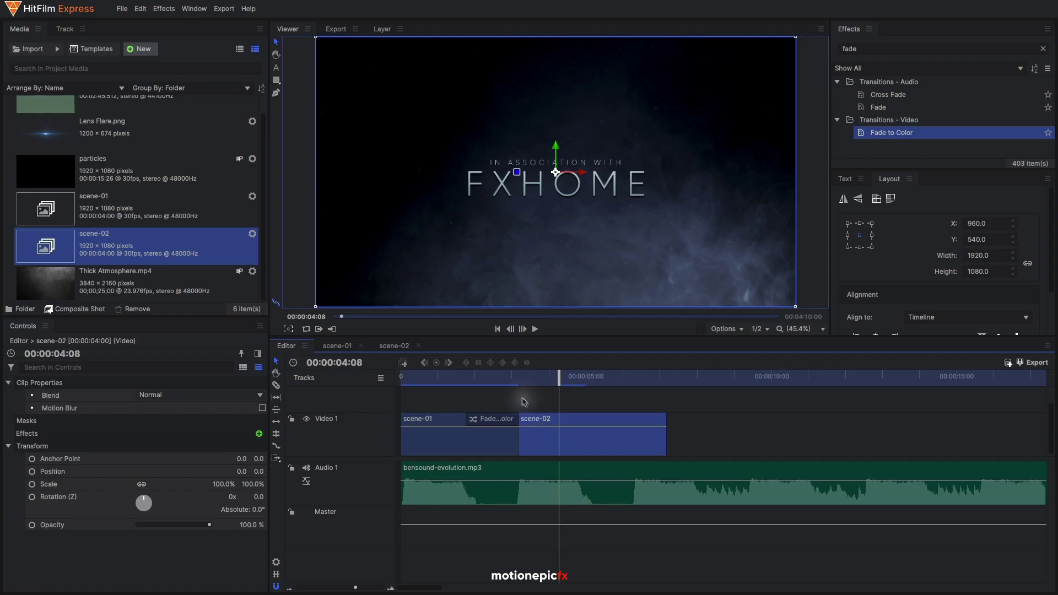
{"action": "left_click", "coordinate": [477, 376]}
{"action": "key", "text": "space"}
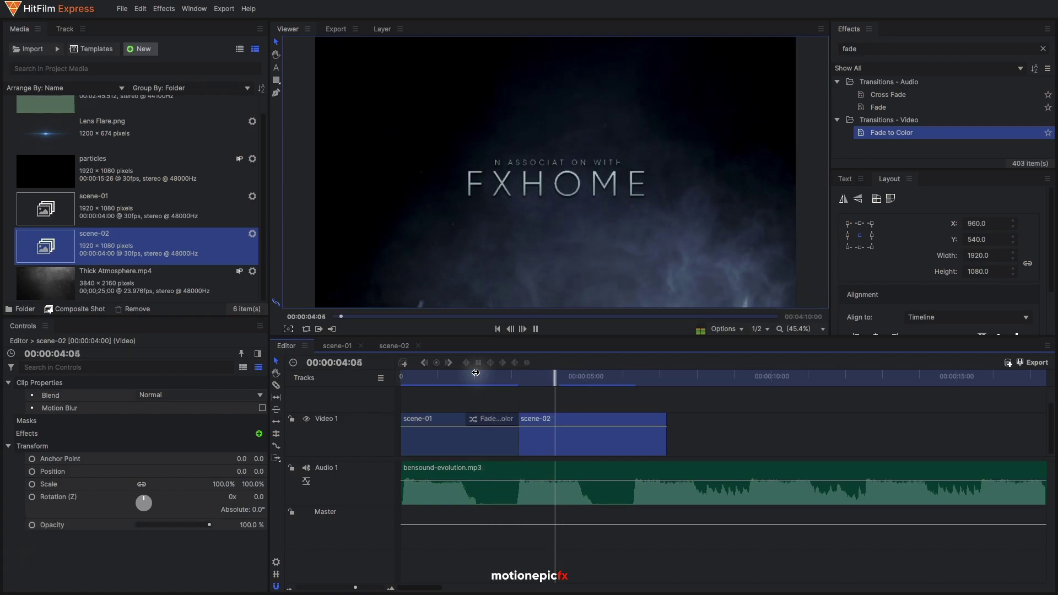
{"action": "key", "text": "space"}
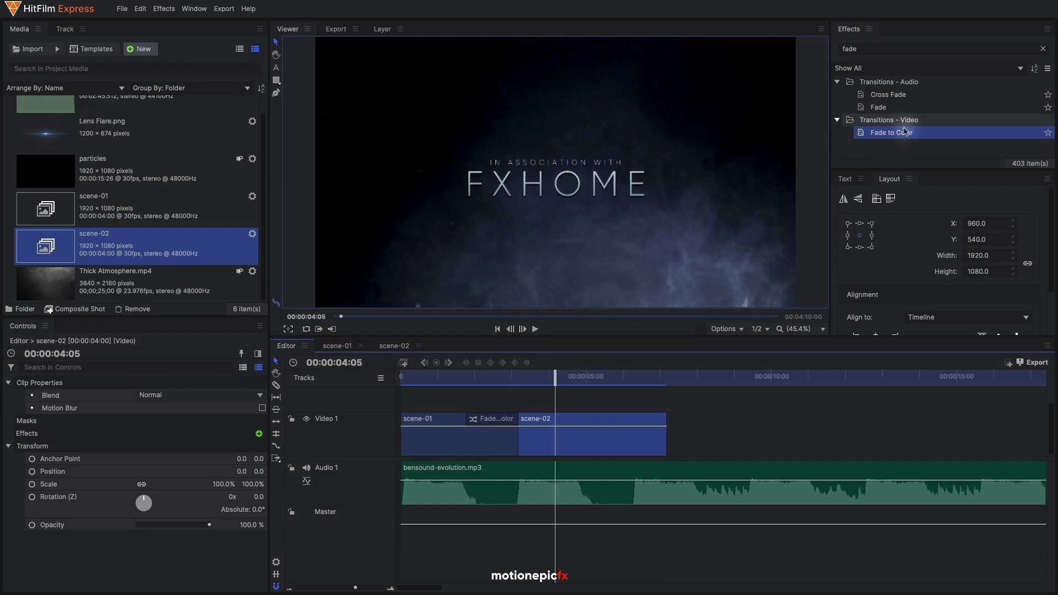
{"action": "left_click_drag", "start_coordinate": [898, 132], "coordinate": [532, 437]}
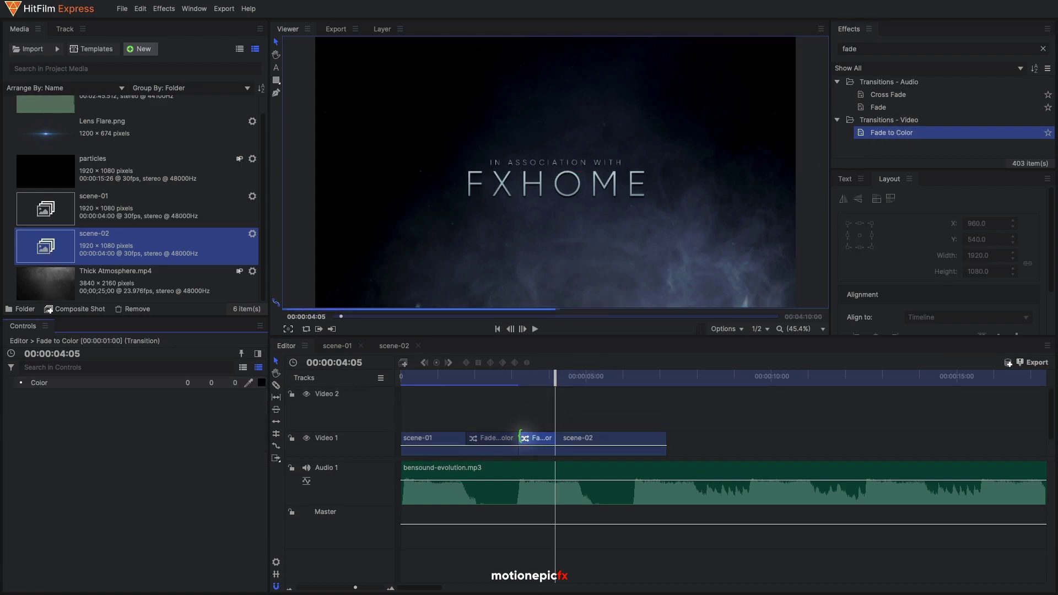
{"action": "left_click", "coordinate": [491, 376]}
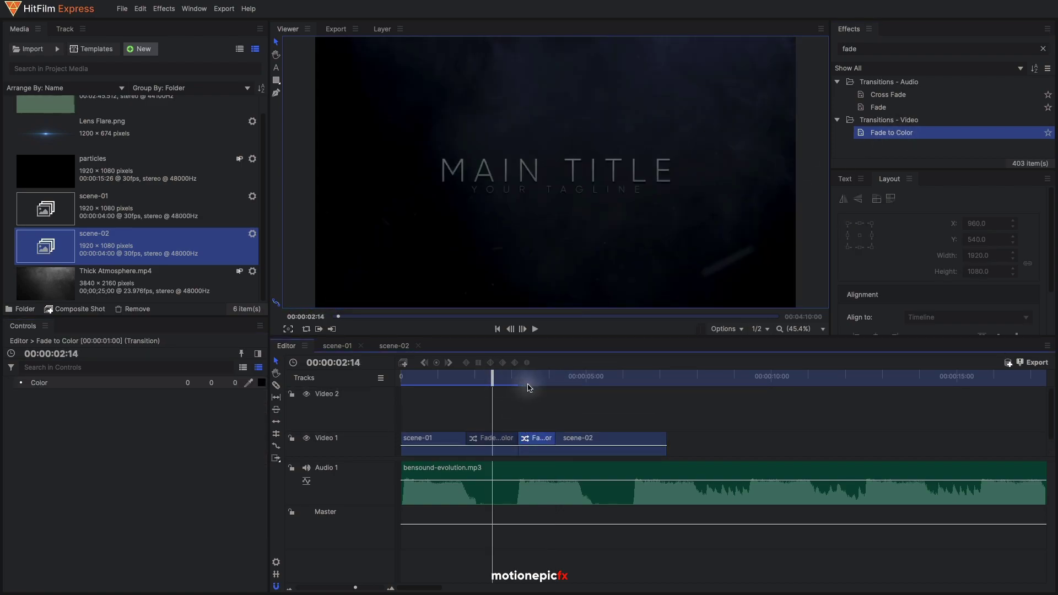
{"action": "key", "text": "space"}
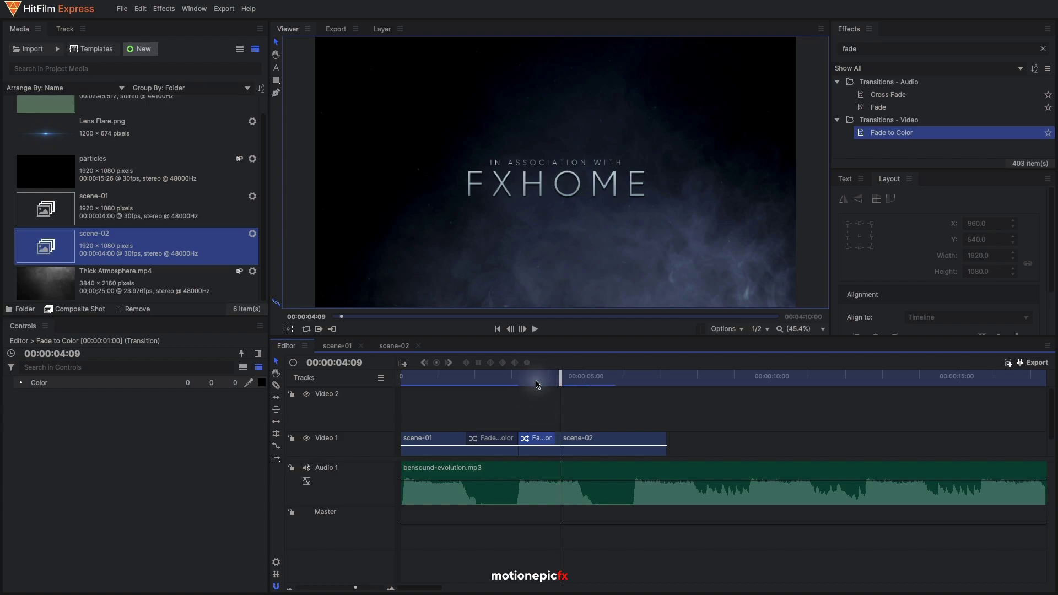
{"action": "left_click", "coordinate": [538, 441]}
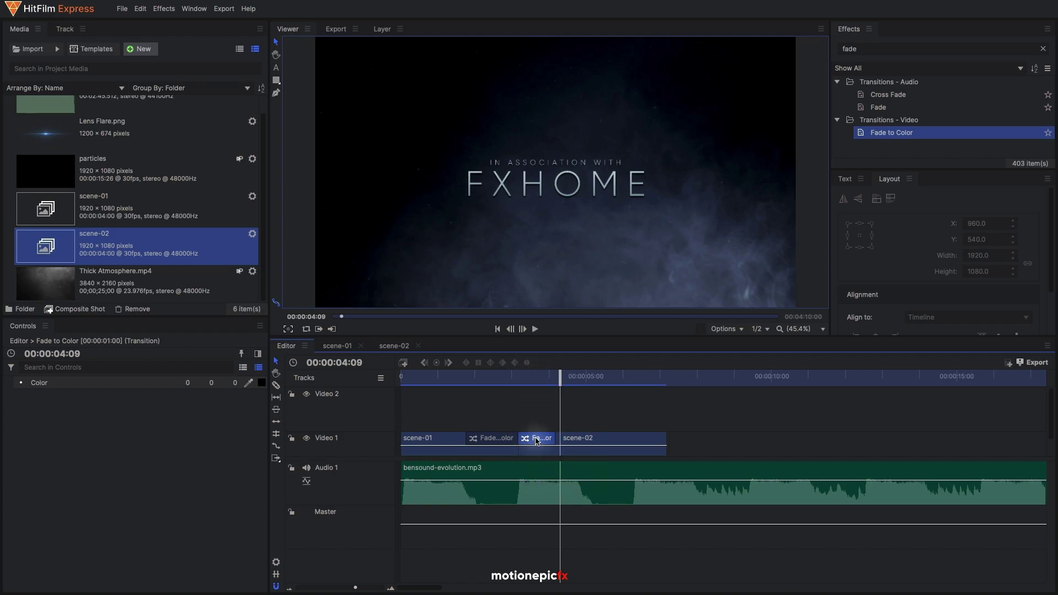
{"action": "key", "text": "BackSpace"}
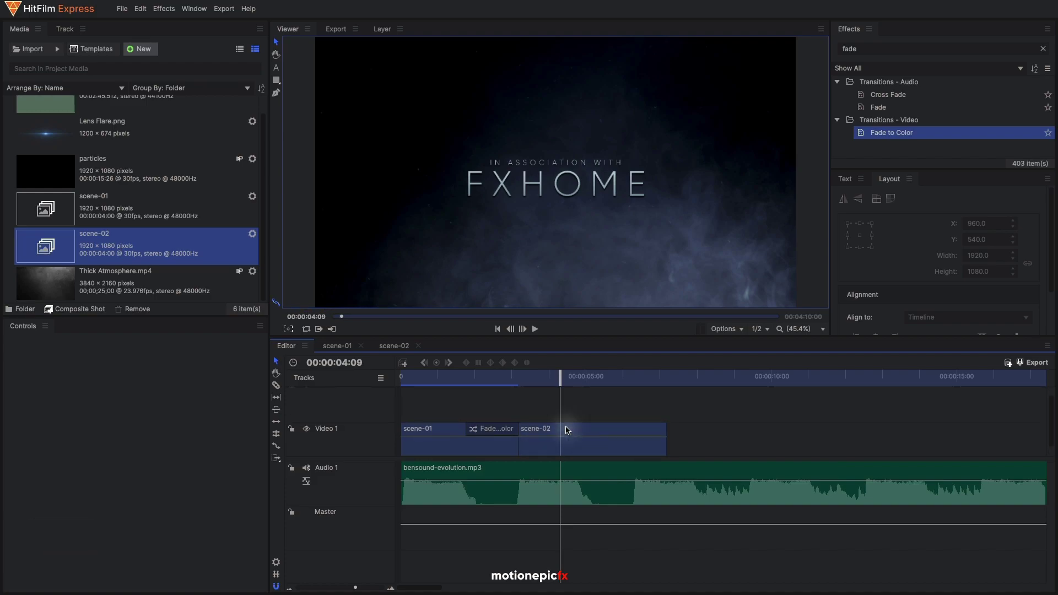
{"action": "scroll", "coordinate": [651, 418], "scroll_direction": "down", "scroll_amount": 1}
Trim scene-02 to end at about 6:08 and add a Fade to Color to its end, then preview it
{"action": "left_click_drag", "start_coordinate": [630, 384], "coordinate": [633, 381]}
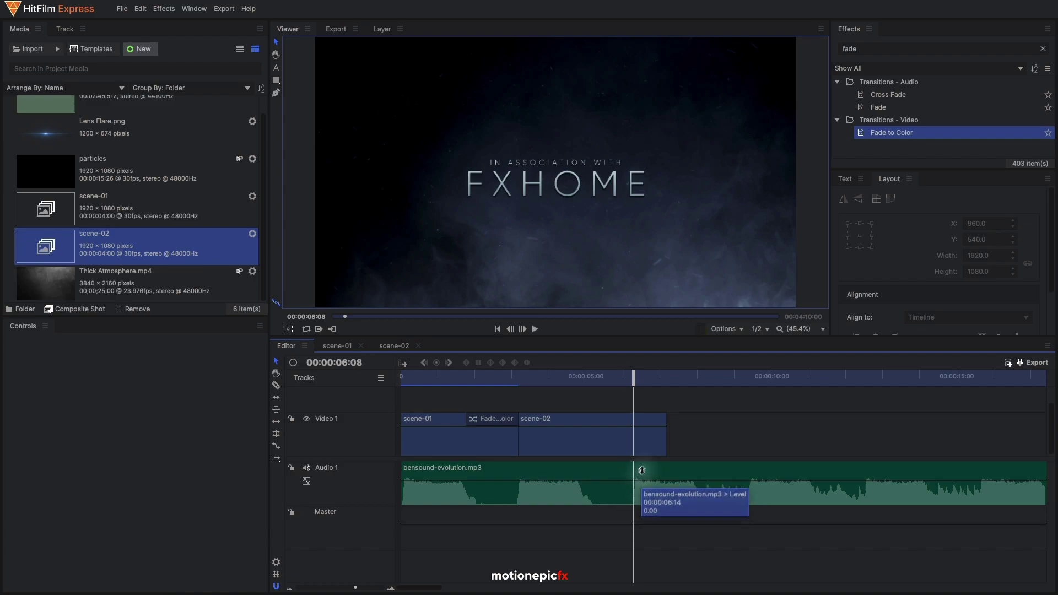
{"action": "left_click_drag", "start_coordinate": [668, 444], "coordinate": [634, 444]}
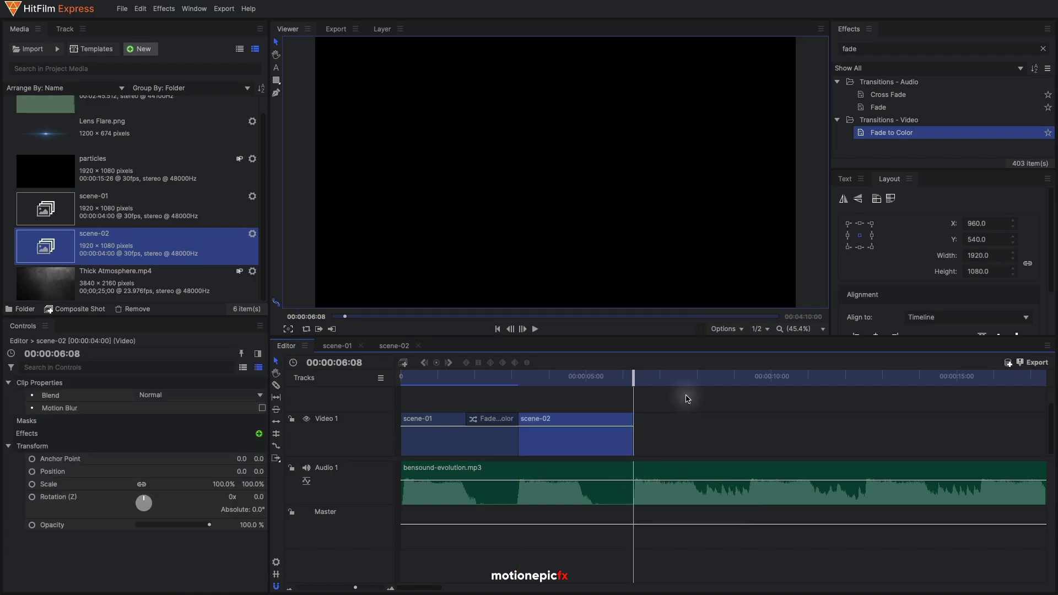
{"action": "left_click_drag", "start_coordinate": [888, 142], "coordinate": [616, 430]}
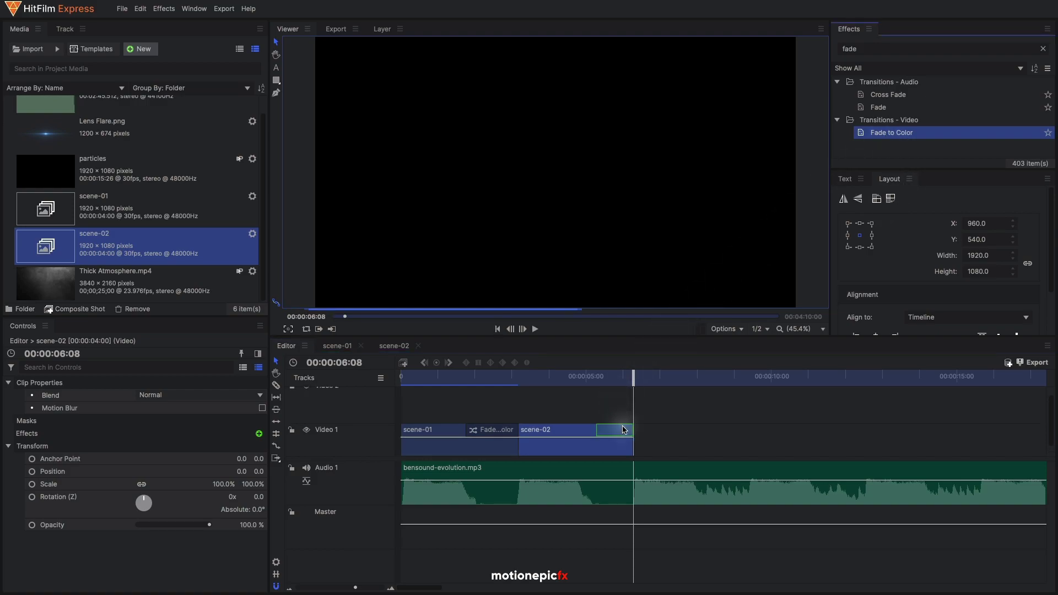
{"action": "left_click", "coordinate": [581, 378]}
{"action": "key", "text": "space"}
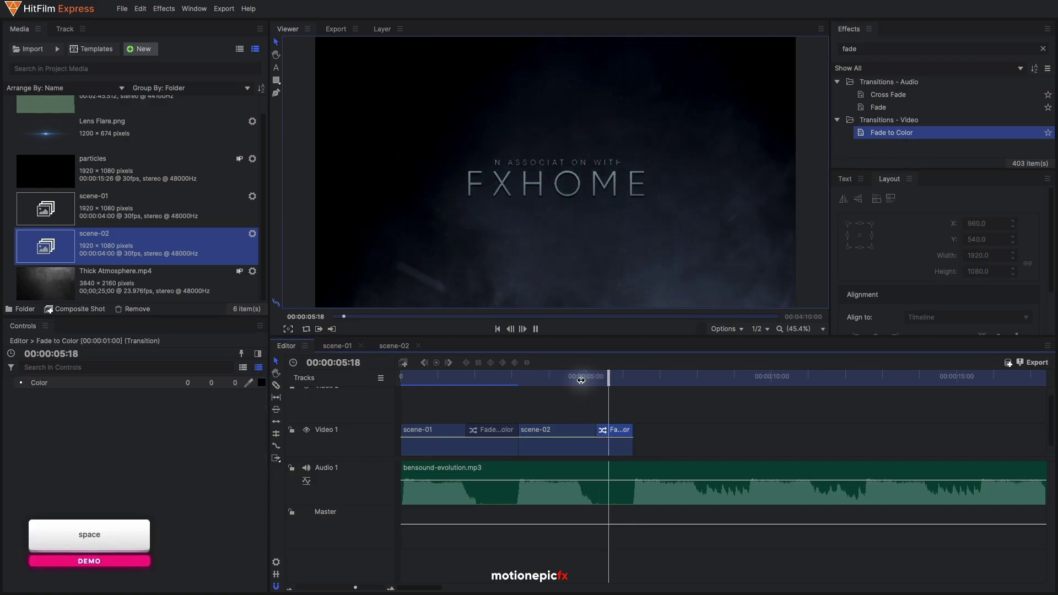
{"action": "key", "text": "space"}
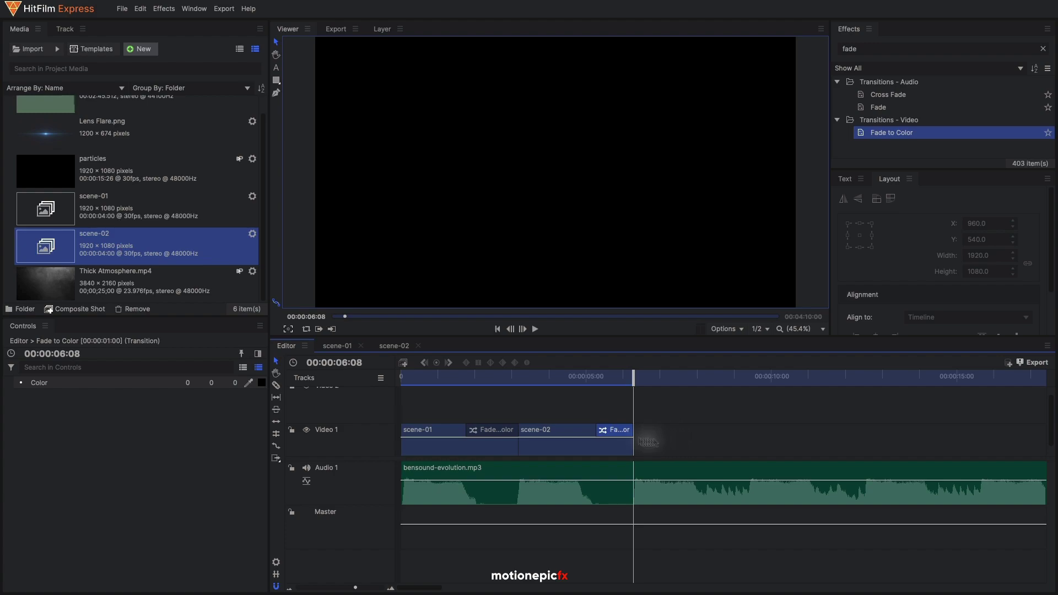
Clear the 'fade' search and apply Distortion Powerzoom - In (Clip2) to scene-01
{"action": "left_click_drag", "start_coordinate": [425, 381], "coordinate": [406, 378]}
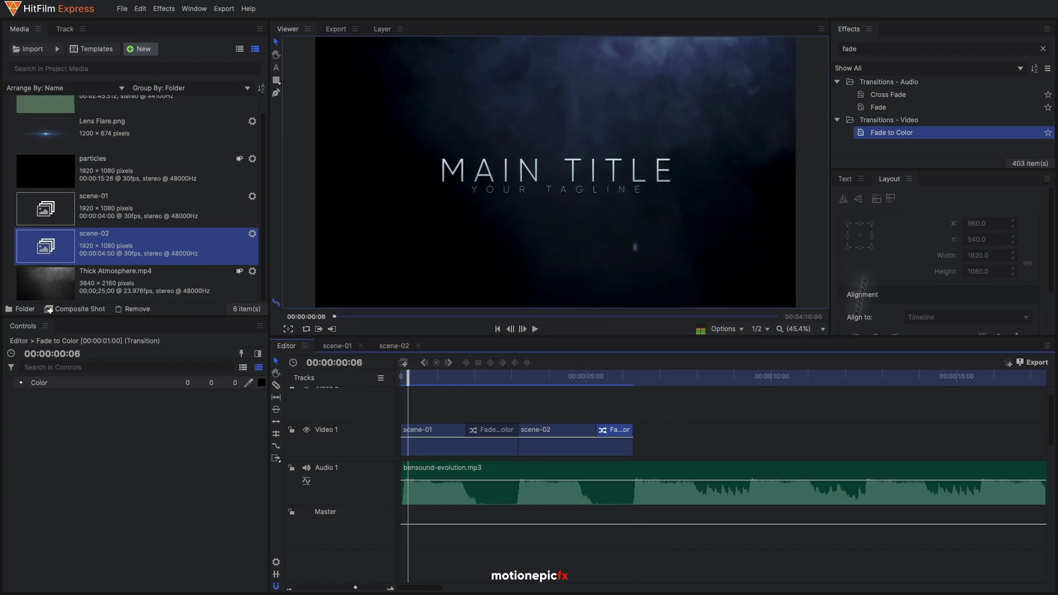
{"action": "left_click", "coordinate": [970, 49]}
{"action": "key", "text": "ctrl+a"}
{"action": "key", "text": "BackSpace"}
{"action": "scroll", "coordinate": [865, 140], "scroll_direction": "up", "scroll_amount": 3}
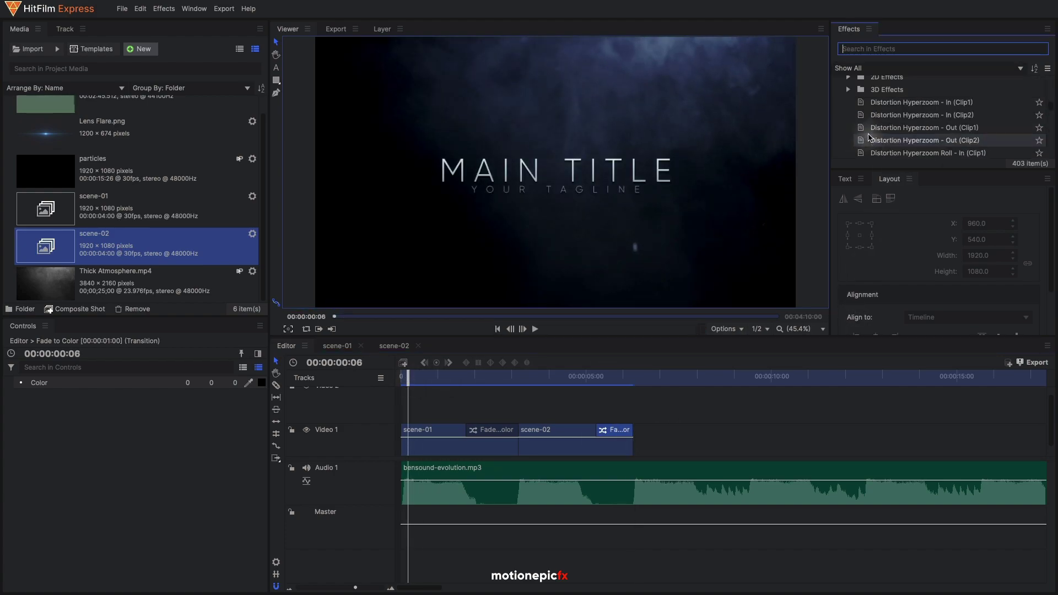
{"action": "scroll", "coordinate": [892, 119], "scroll_direction": "down", "scroll_amount": 8}
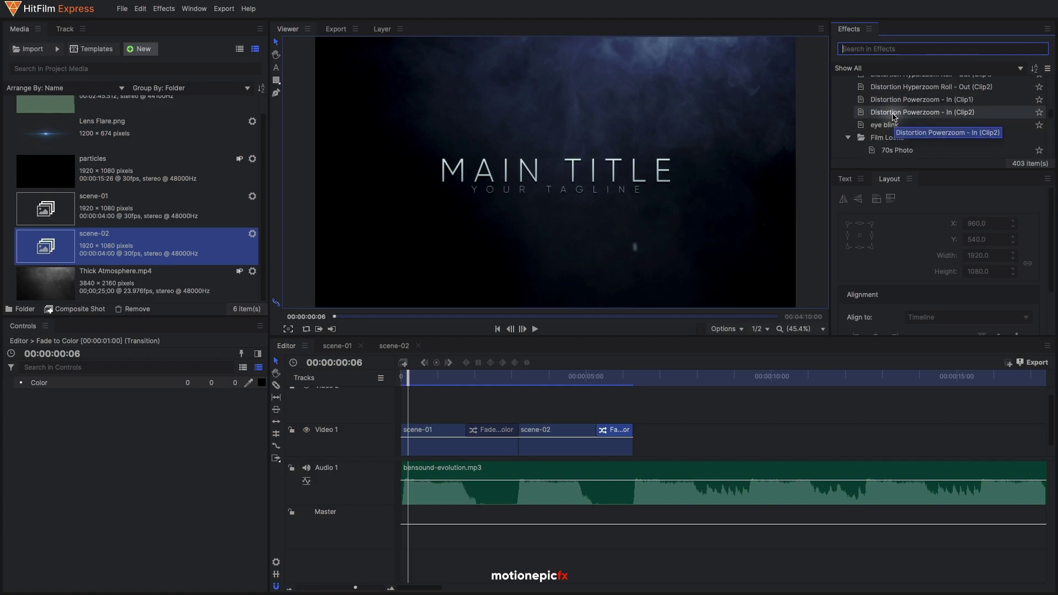
{"action": "left_click", "coordinate": [888, 113]}
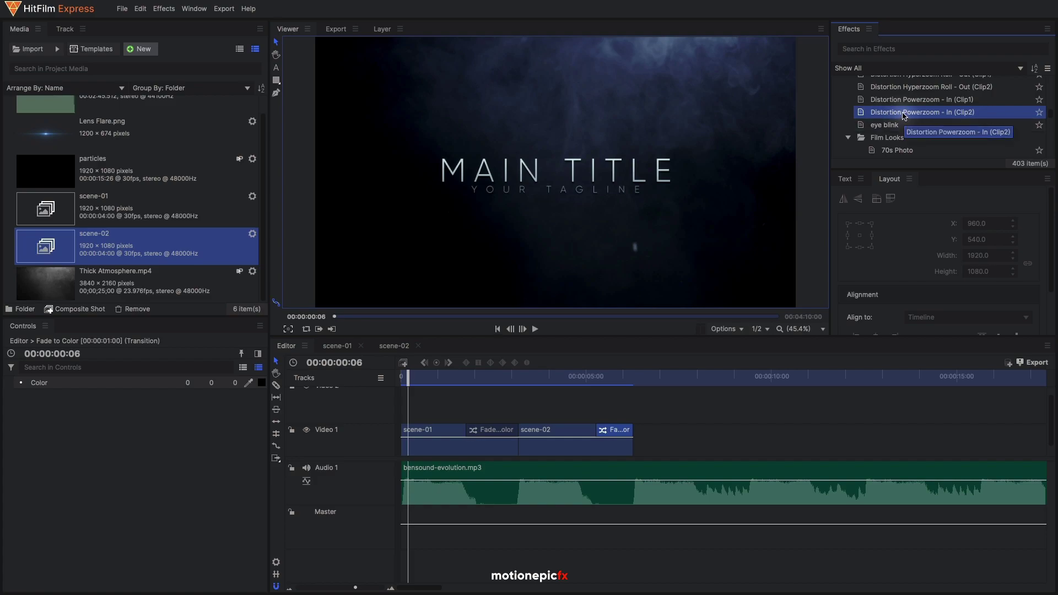
{"action": "left_click_drag", "start_coordinate": [905, 116], "coordinate": [418, 444]}
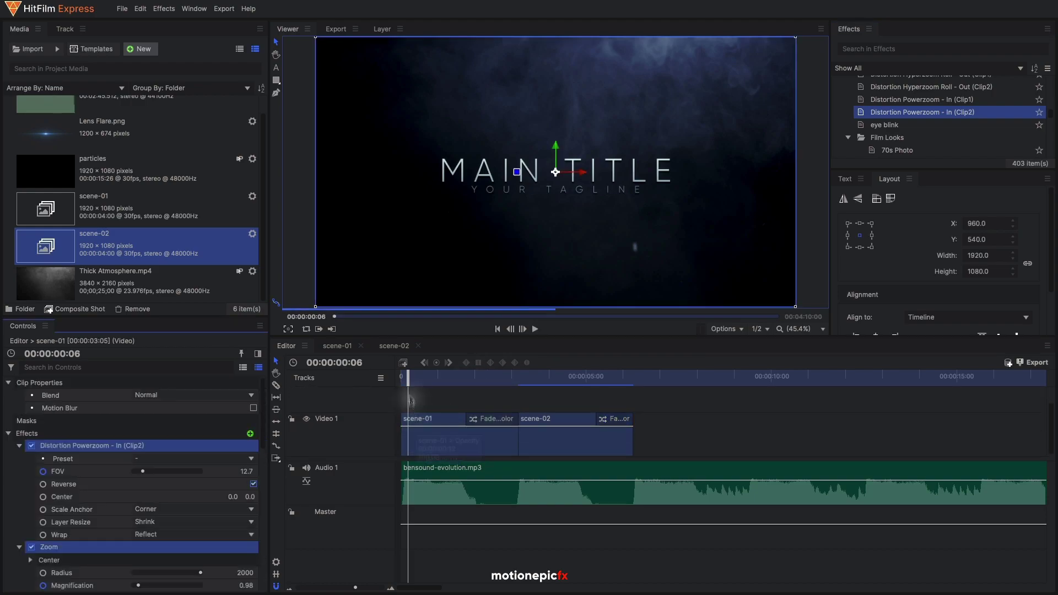
Scrub through the start of scene-01 to check the zoom into MAIN TITLE
{"action": "left_click", "coordinate": [401, 377]}
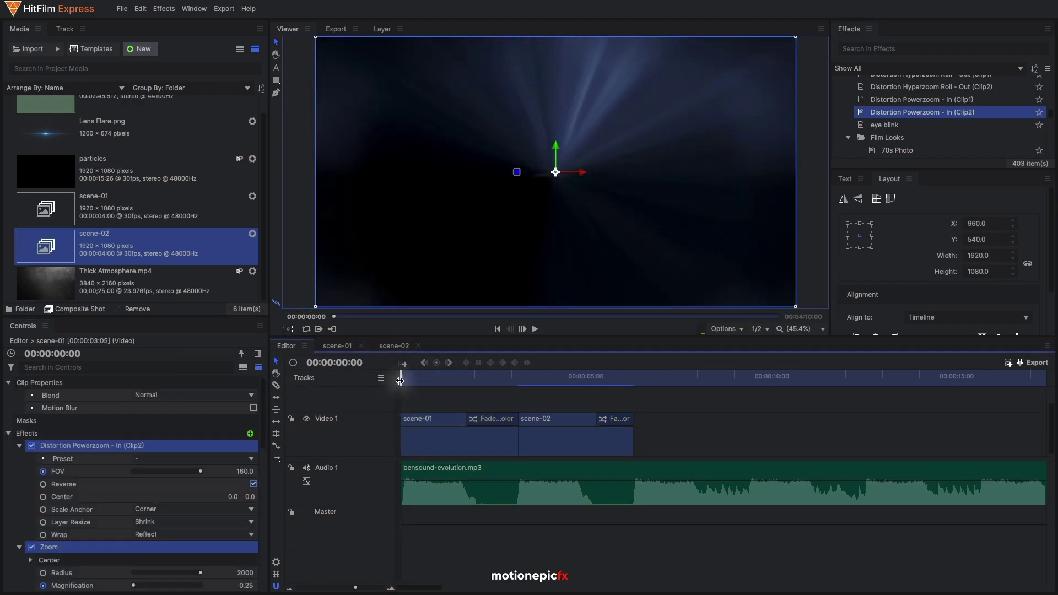
{"action": "left_click_drag", "start_coordinate": [400, 381], "coordinate": [405, 380]}
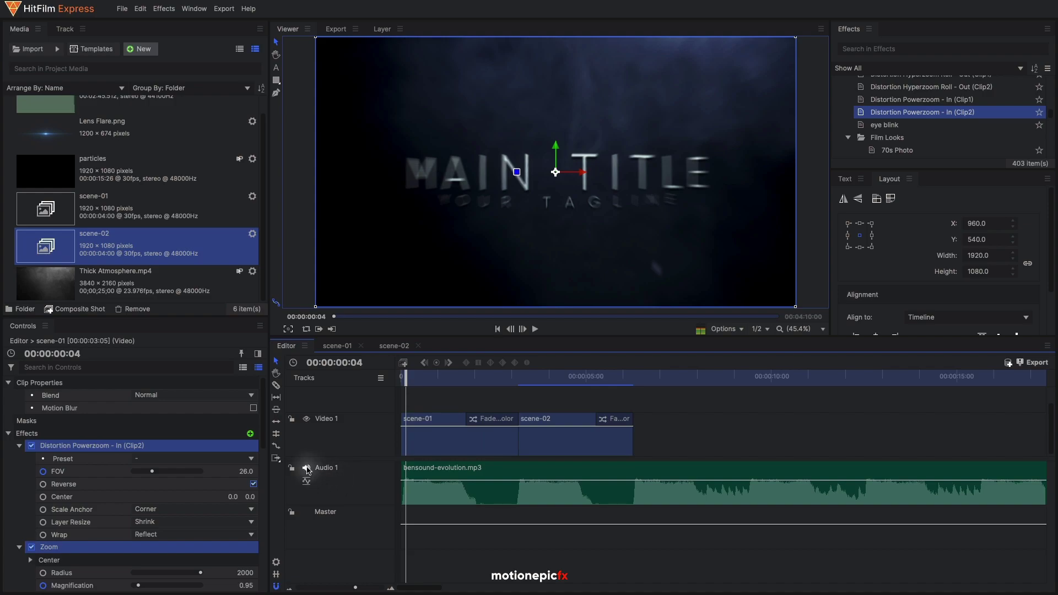
{"action": "left_click_drag", "start_coordinate": [407, 378], "coordinate": [414, 379]}
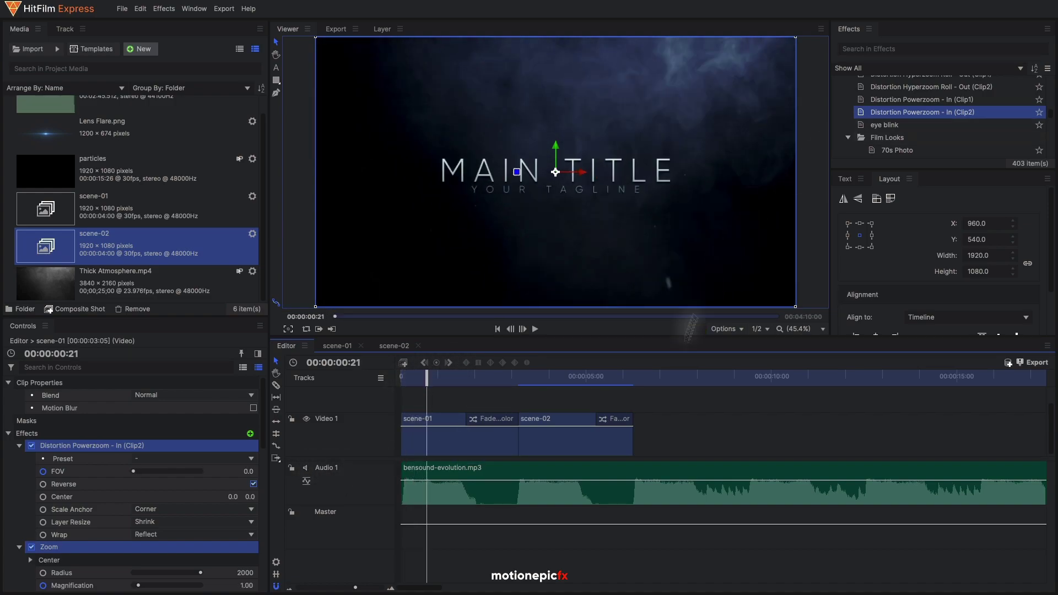
{"action": "left_click", "coordinate": [539, 379]}
{"action": "left_click", "coordinate": [549, 425]}
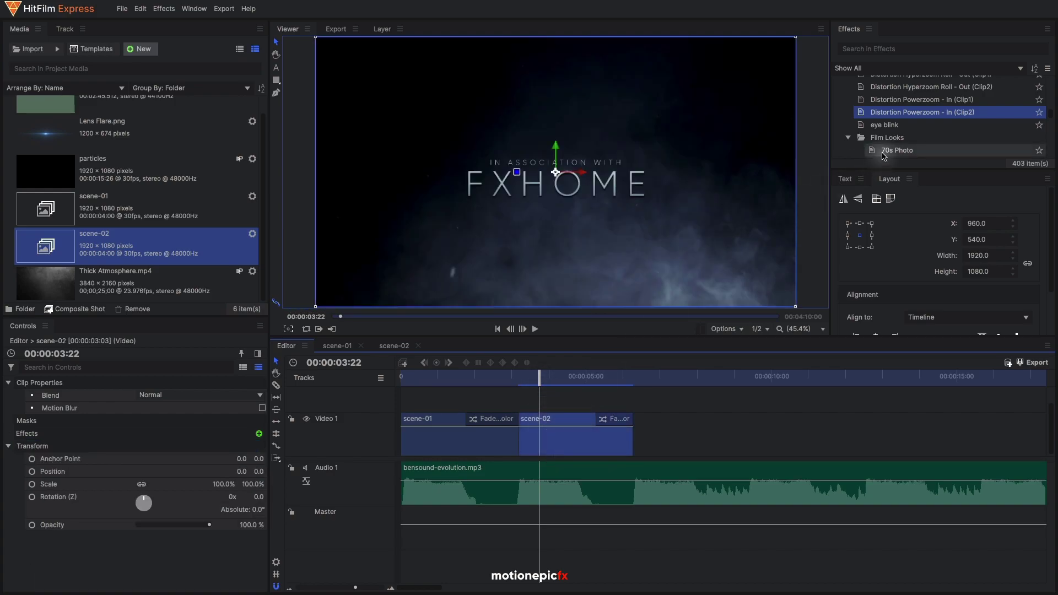
Apply Distortion Hyperzoom Roll - Out (Clip2) to scene-02 and scrub to check the zoom
{"action": "scroll", "coordinate": [906, 130], "scroll_direction": "up", "scroll_amount": 2}
{"action": "left_click", "coordinate": [897, 124]}
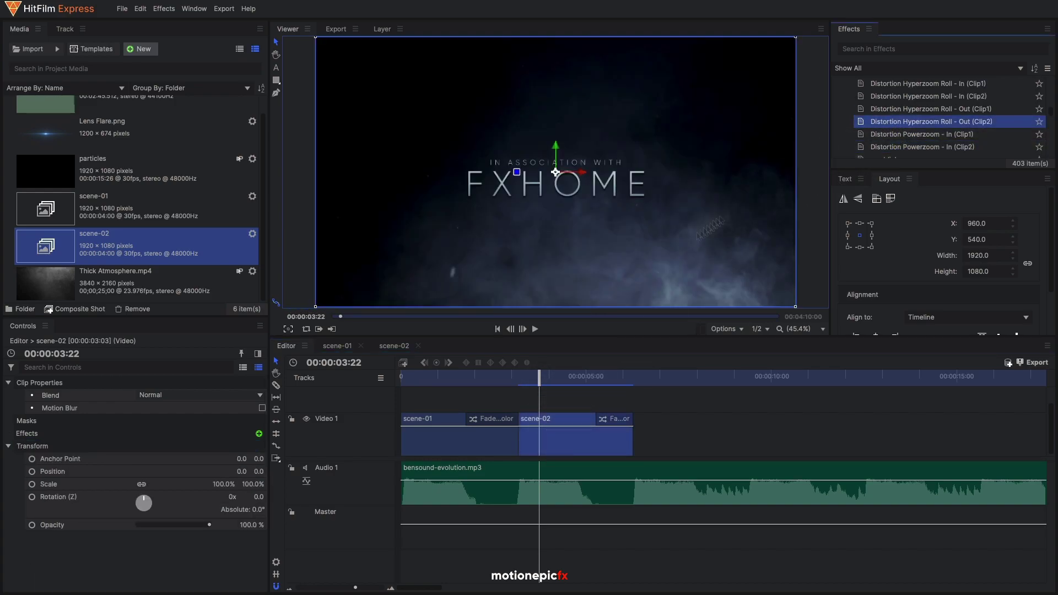
{"action": "left_click_drag", "start_coordinate": [700, 234], "coordinate": [526, 436]}
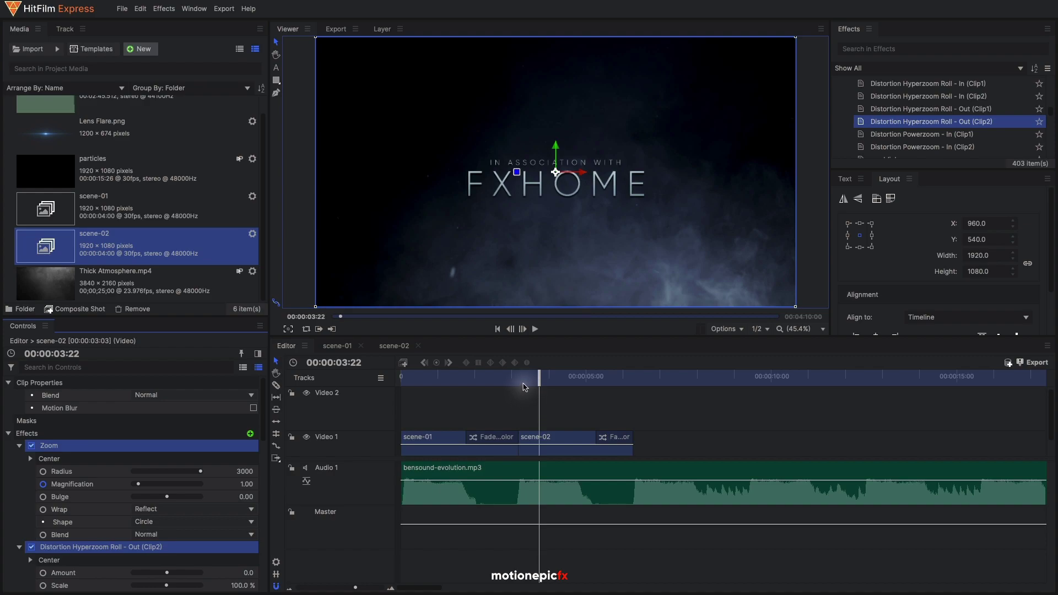
{"action": "mouse_move", "coordinate": [539, 378]}
{"action": "left_mouse_down"}
{"action": "mouse_move", "coordinate": [519, 389]}
{"action": "mouse_move", "coordinate": [546, 386]}
{"action": "left_mouse_up"}
Play the whole two-scene sequence from the beginning to review it
{"action": "key", "text": "Home"}
{"action": "left_click", "coordinate": [535, 329]}
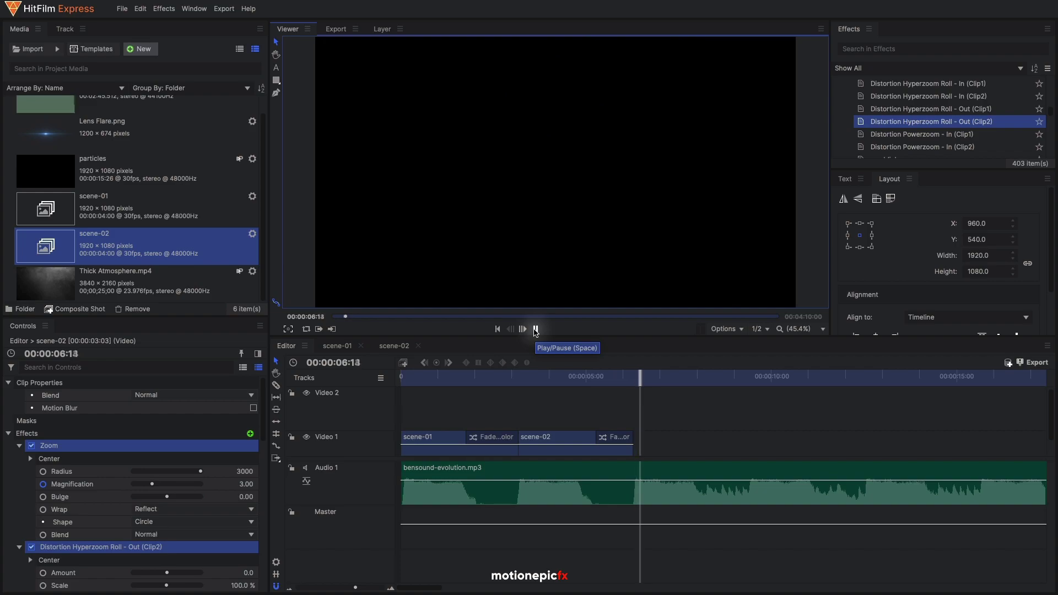
{"action": "key", "text": "Home"}
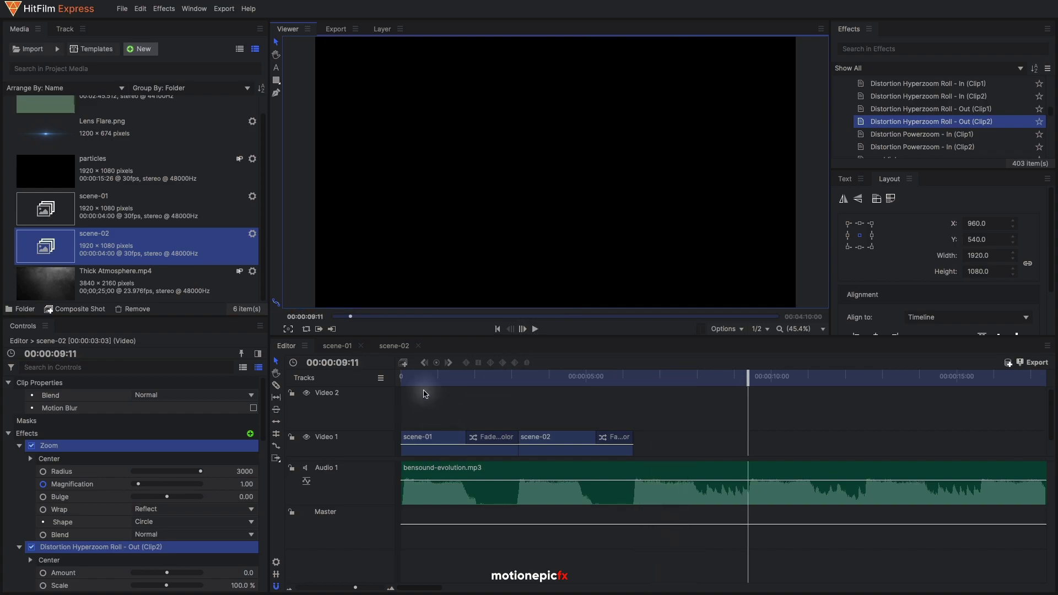